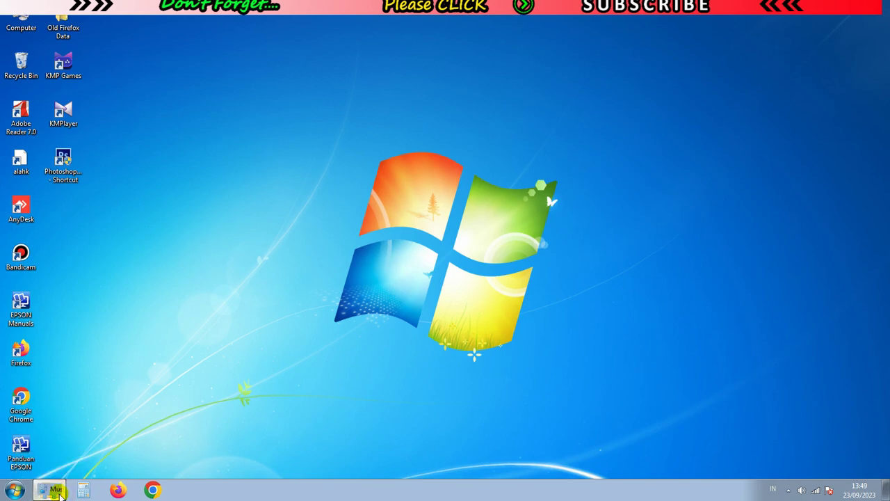
Open workbook 2 from the Music library in Windows Explorer.
click(56, 491)
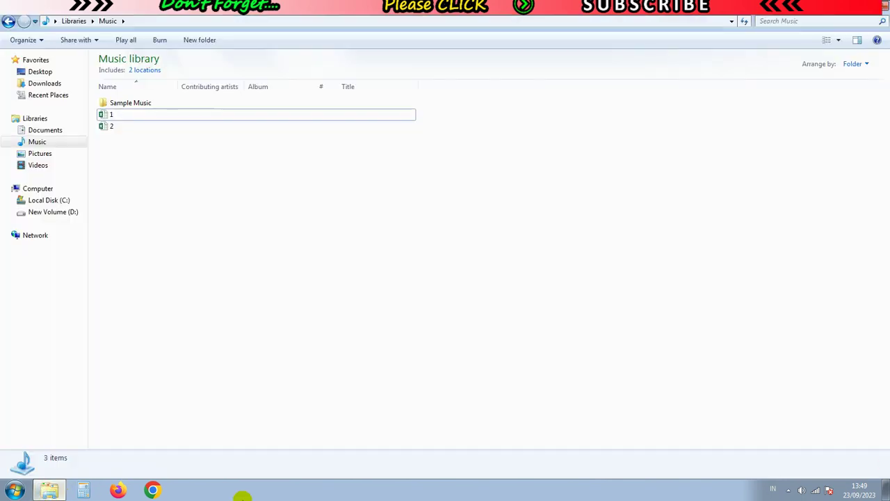
click(126, 115)
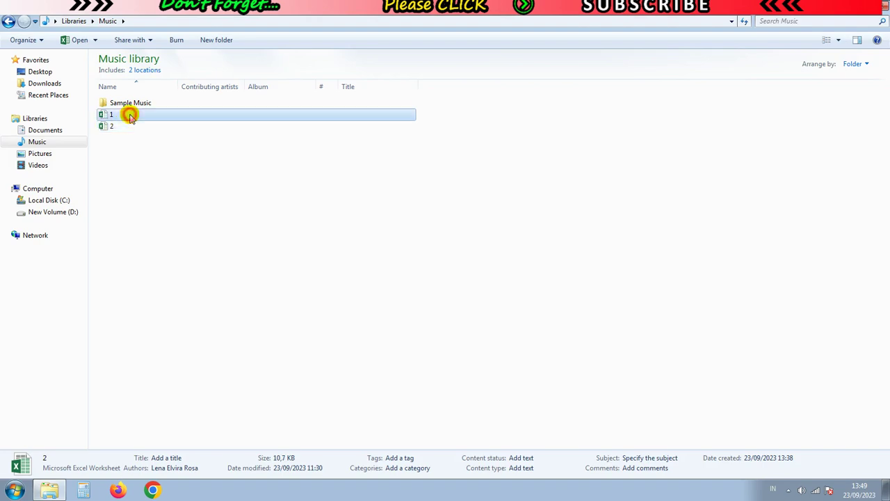
click(132, 129)
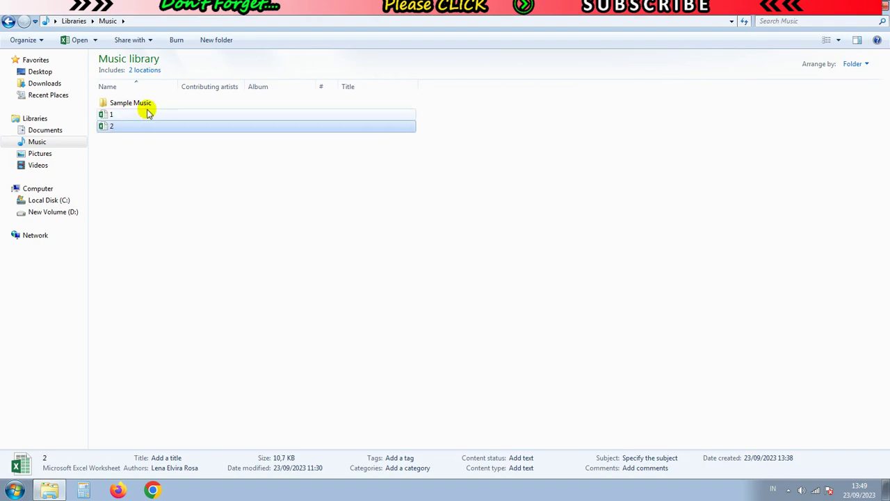
double_click(142, 126)
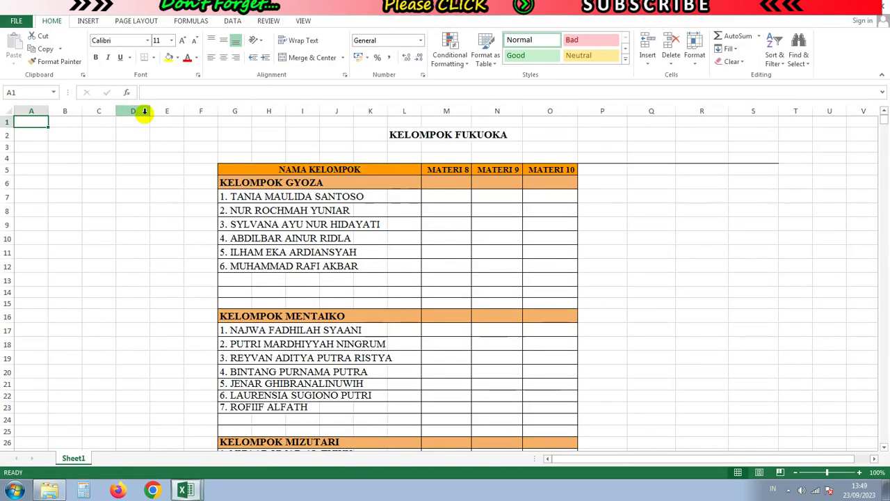
Review the KELOMPOK FUKUOKA table, then switch it to Page Break Preview.
scroll(491, 285, down, 4)
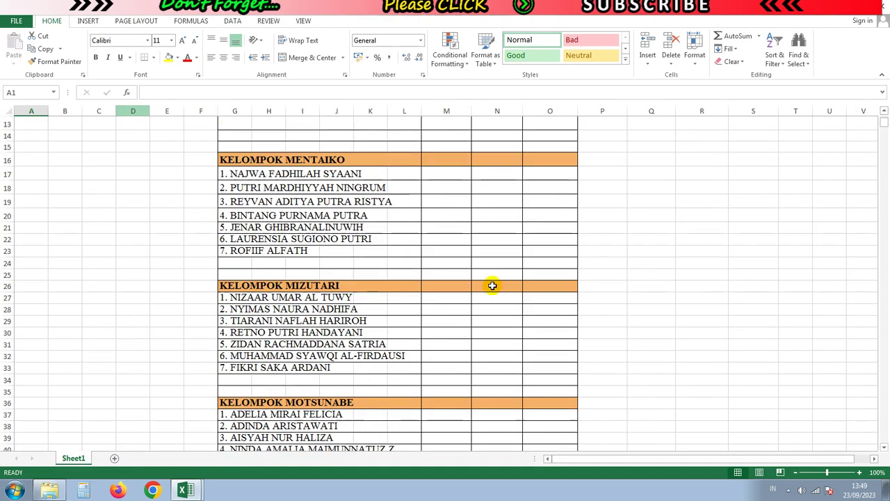
scroll(491, 285, down, 4)
scroll(492, 285, down, 2)
scroll(491, 285, up, 2)
scroll(492, 285, up, 2)
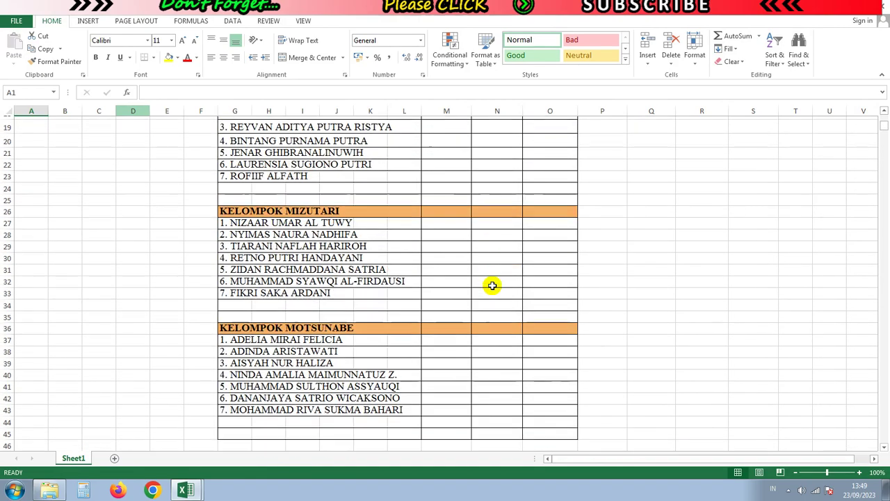
scroll(491, 285, up, 5)
scroll(492, 285, up, 1)
scroll(491, 285, down, 4)
scroll(491, 285, down, 2)
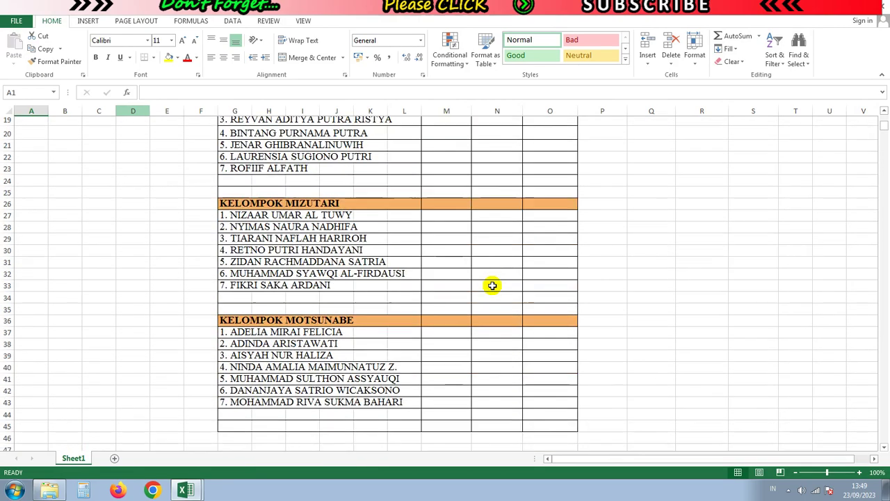
scroll(492, 285, down, 4)
scroll(492, 286, down, 2)
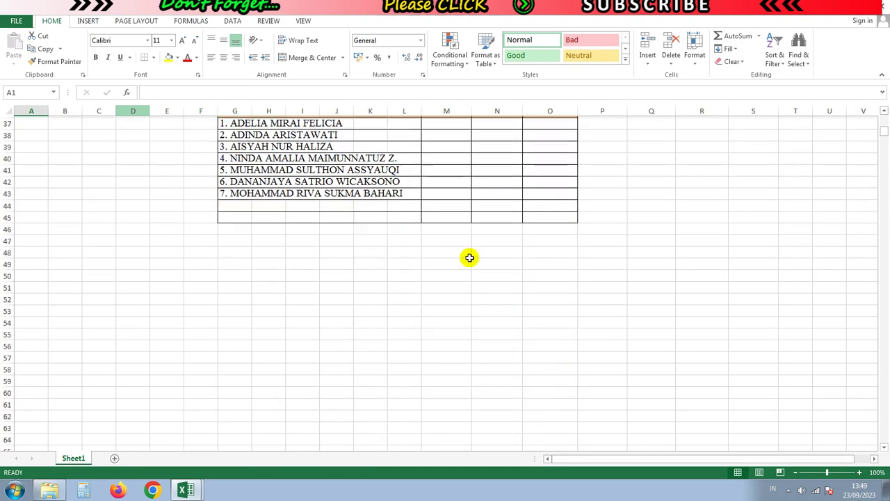
scroll(471, 257, up, 3)
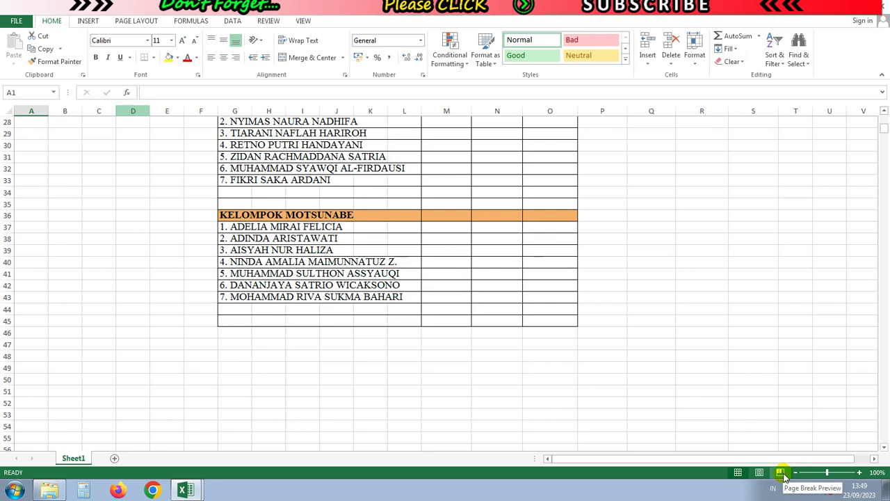
click(781, 473)
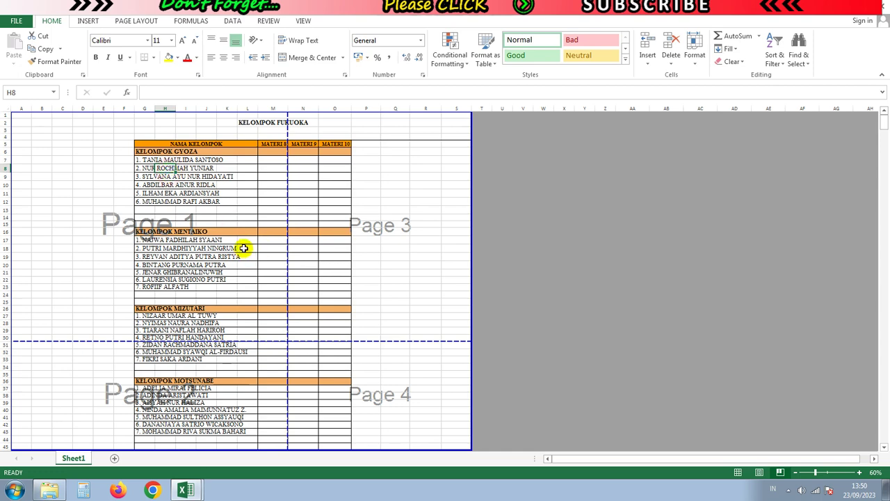
Inspect how the FUKUOKA table splits into pages in Page Break Preview.
click(222, 352)
click(398, 387)
scroll(324, 378, down, 2)
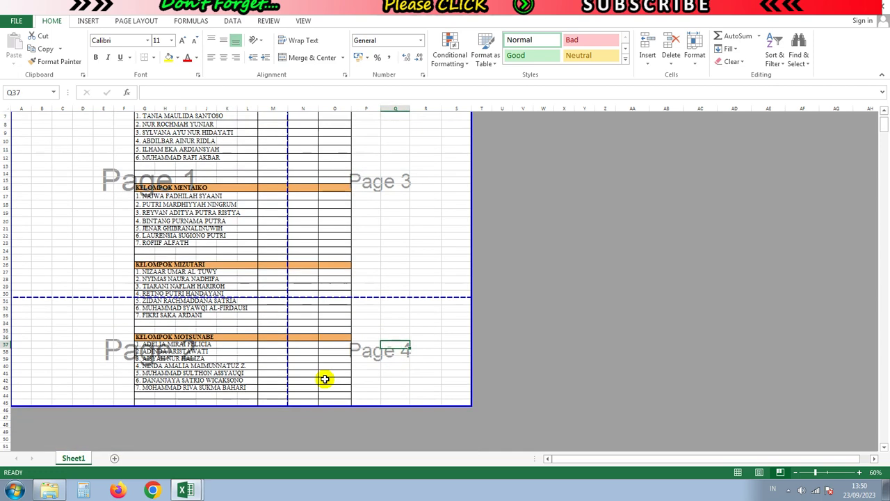
scroll(312, 378, up, 1)
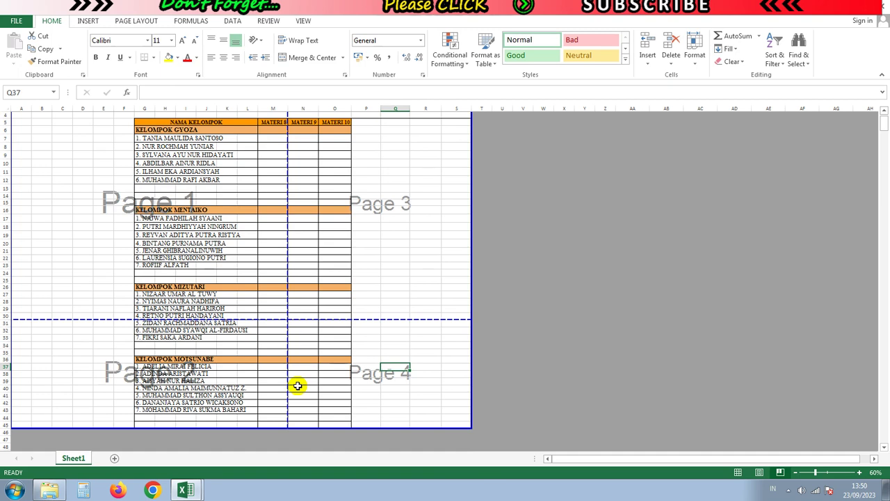
click(108, 226)
click(394, 237)
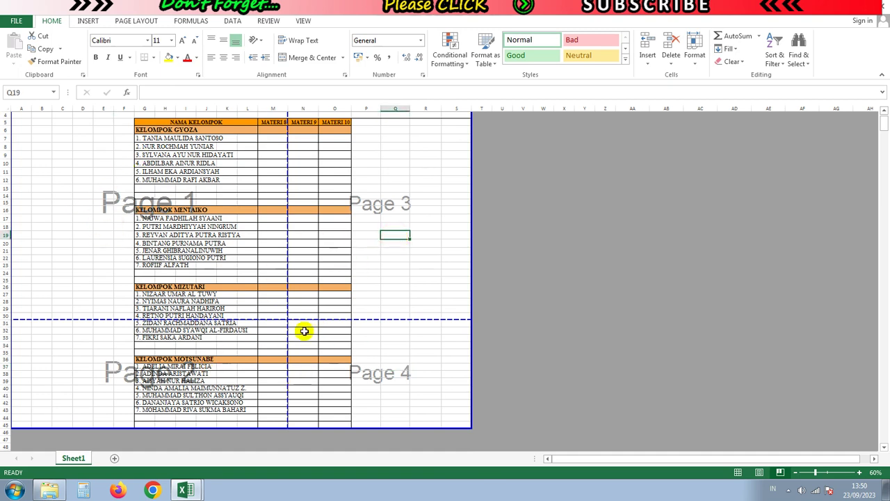
scroll(304, 331, up, 2)
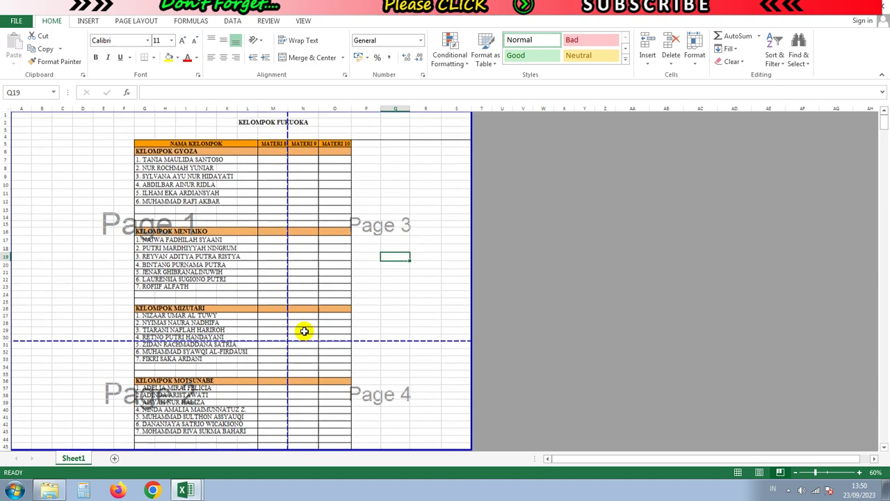
Set the FUKUOKA sheet's paper size to A4 and orientation to Portrait.
click(145, 23)
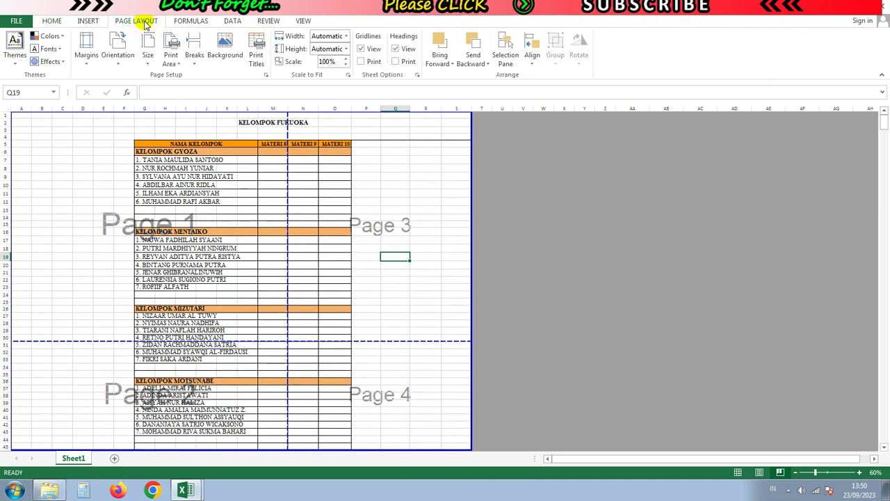
click(149, 44)
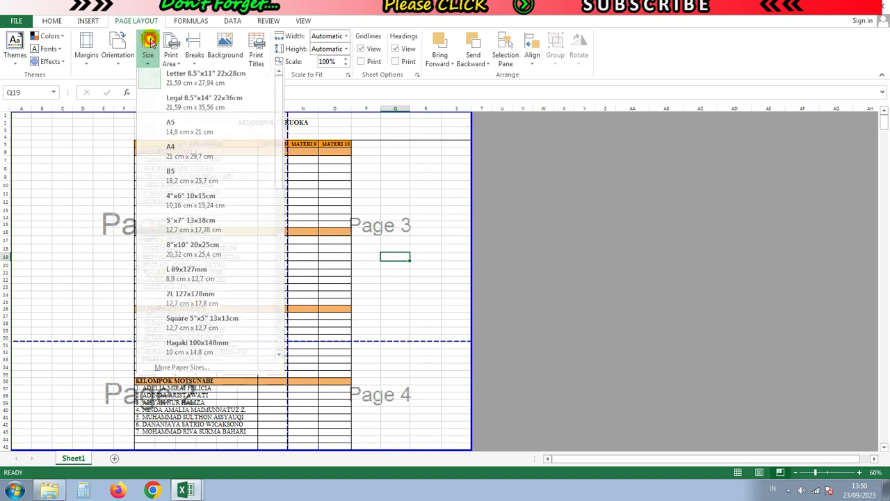
click(203, 160)
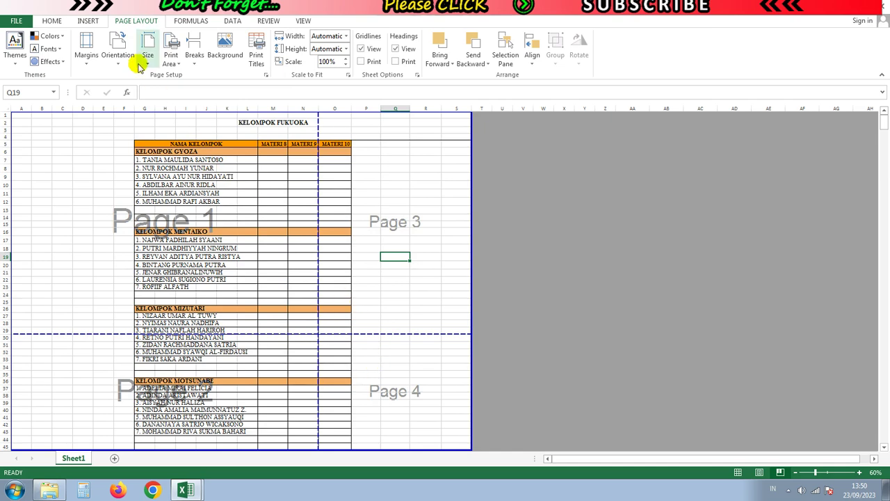
click(118, 56)
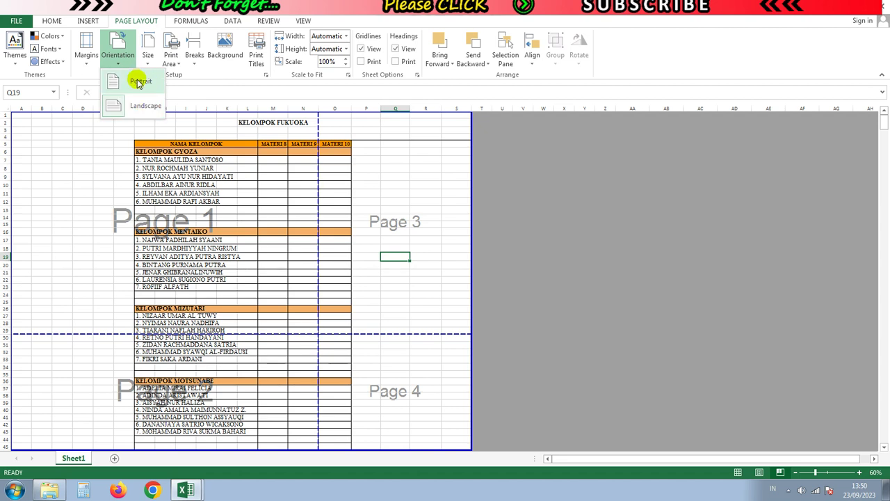
click(138, 82)
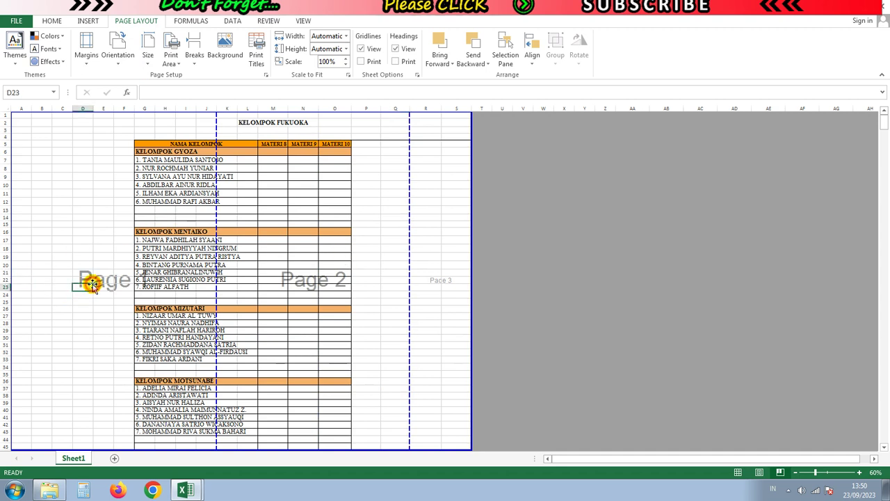
click(304, 295)
click(450, 288)
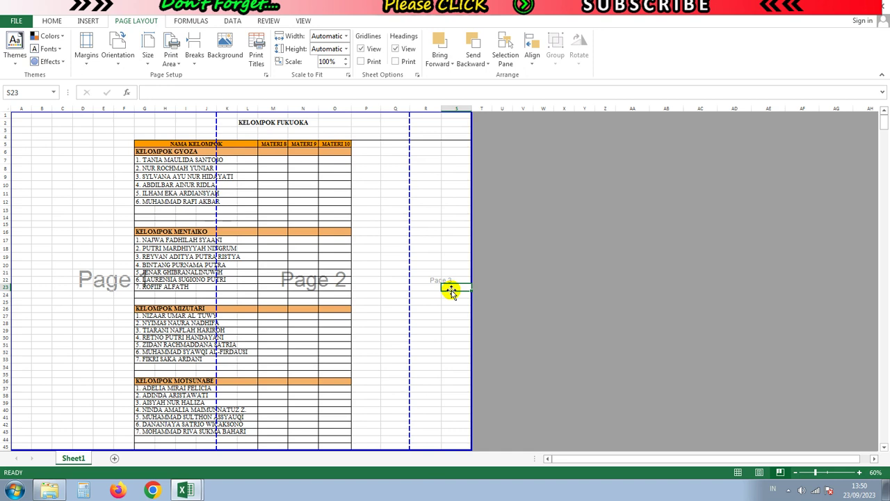
Select the FUKUOKA table G2:O42 and set it as the print area.
click(139, 121)
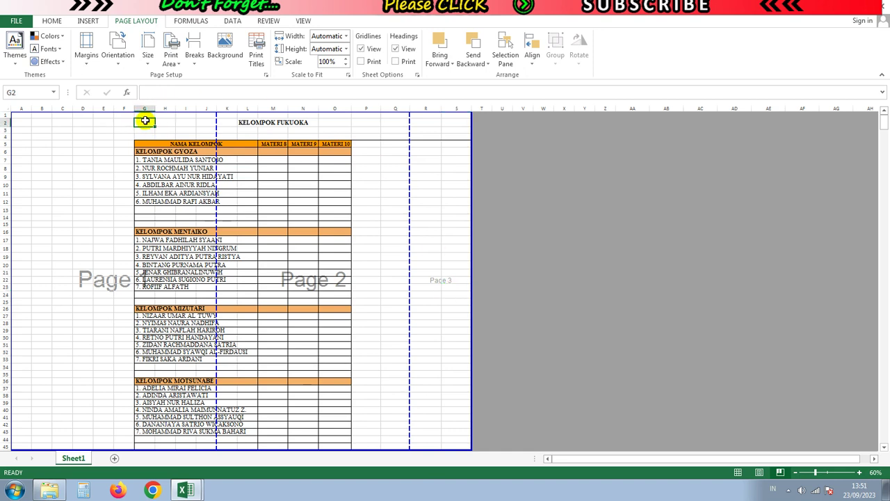
drag(145, 121, 337, 122)
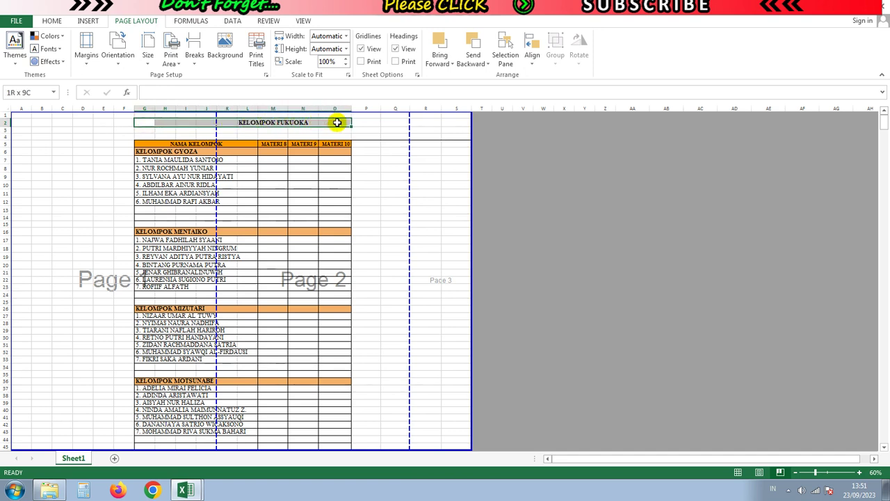
drag(337, 123, 339, 440)
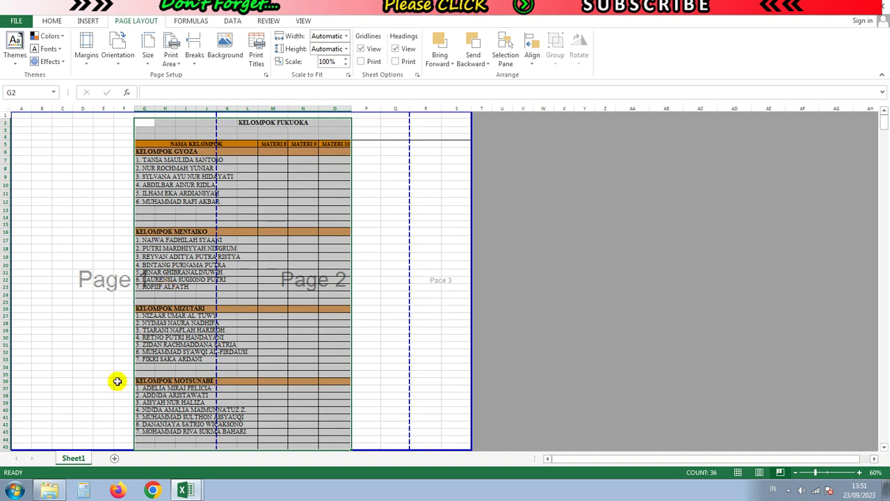
click(53, 21)
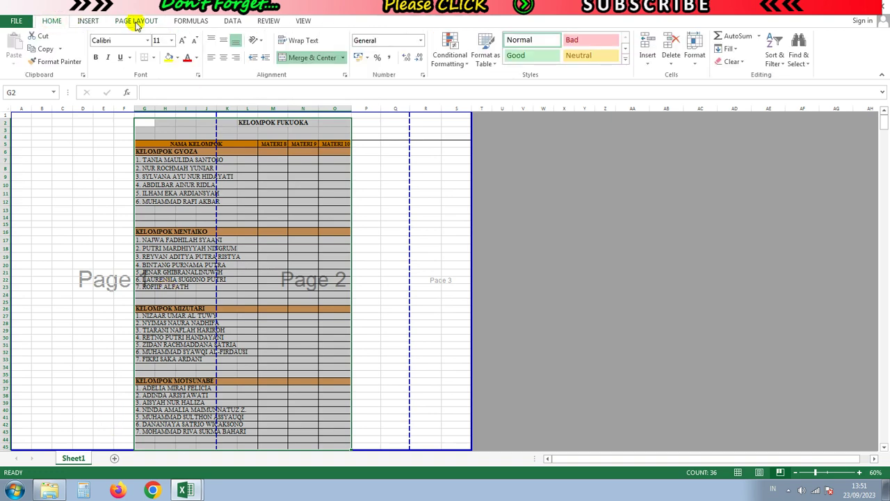
click(135, 21)
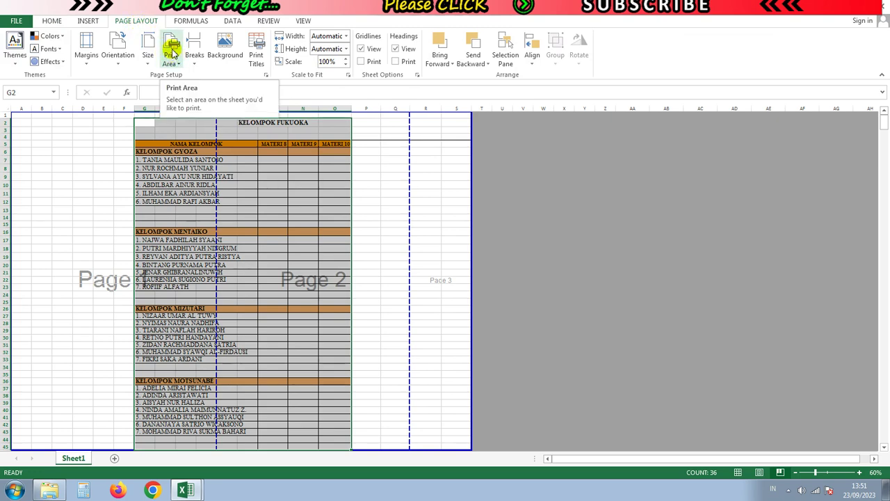
click(173, 54)
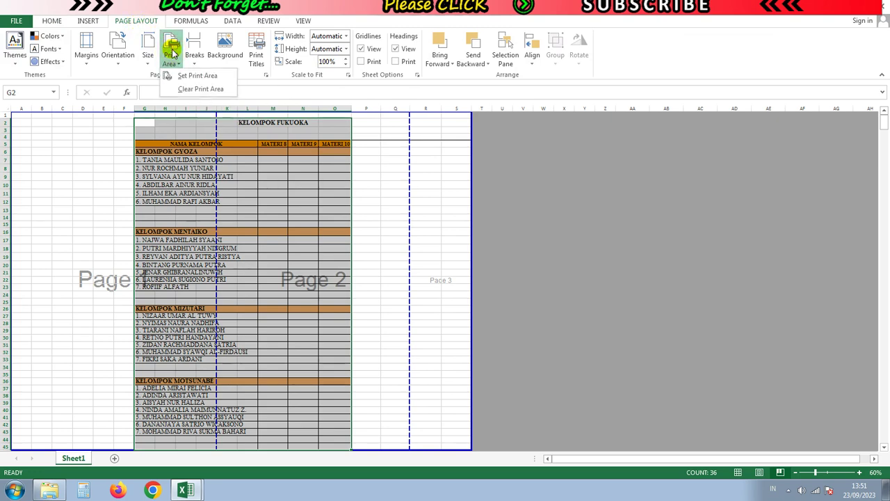
click(229, 77)
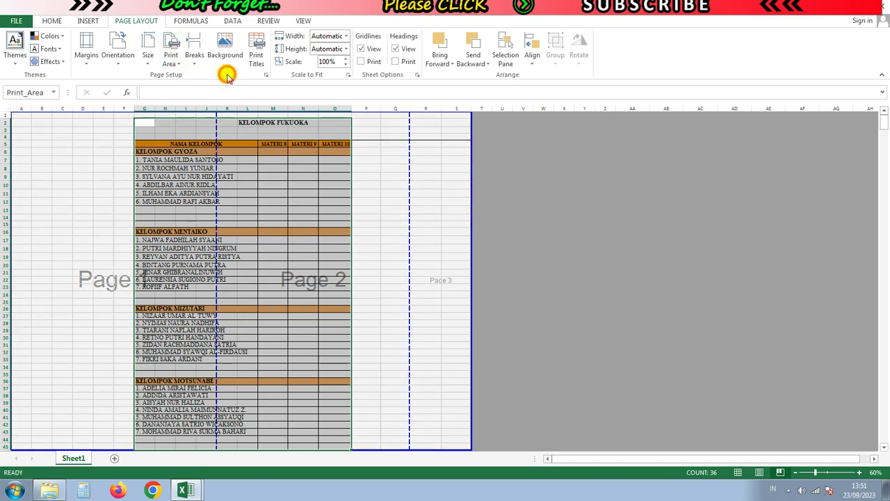
click(258, 211)
scroll(238, 278, down, 4)
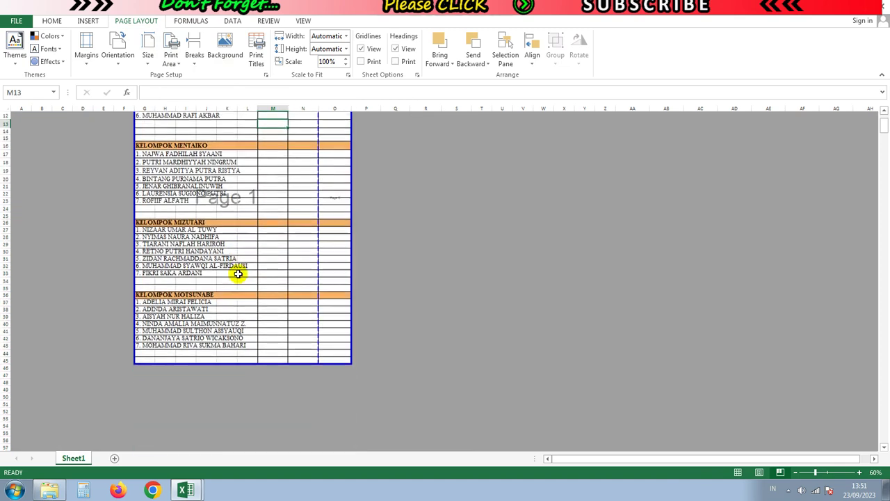
scroll(236, 274, down, 1)
scroll(247, 296, up, 2)
scroll(247, 296, up, 2)
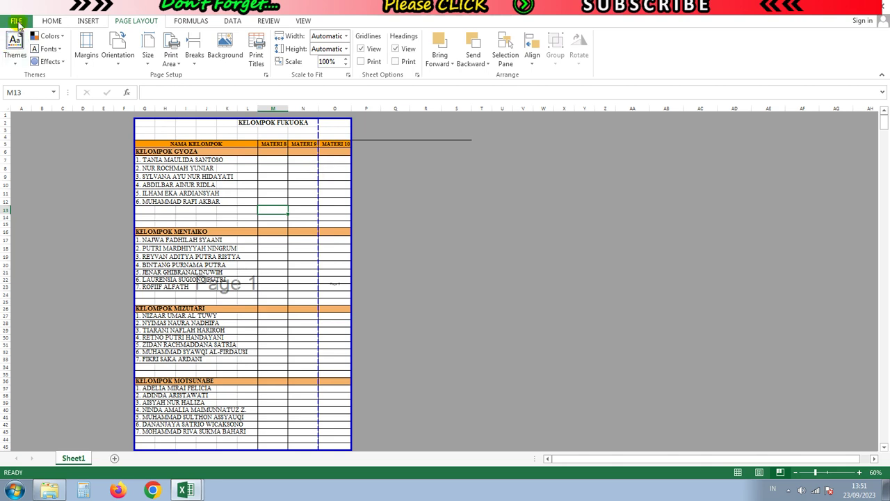
In print preview, widen the right margin and set the left margin to 1,32 cm to fit one page.
click(17, 22)
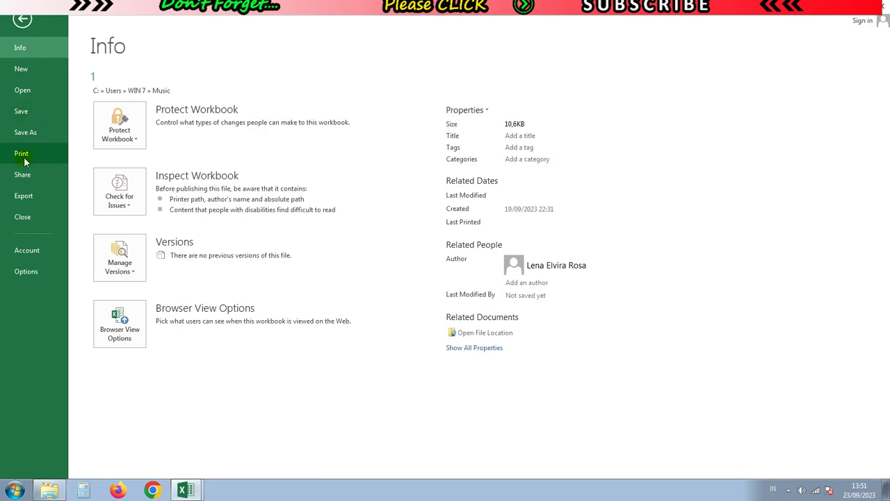
click(24, 160)
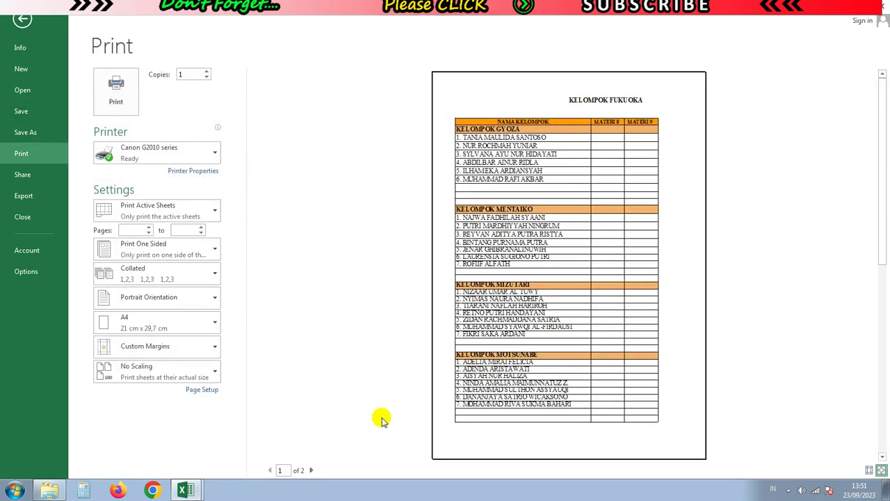
click(310, 470)
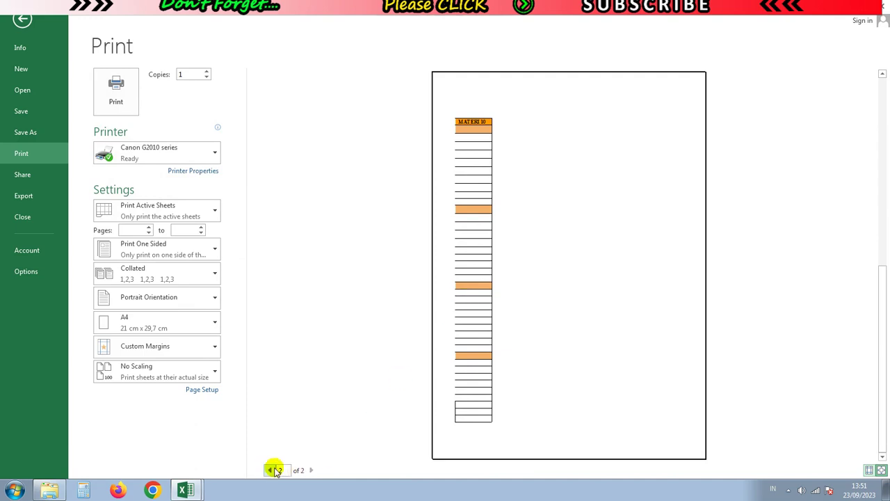
click(869, 472)
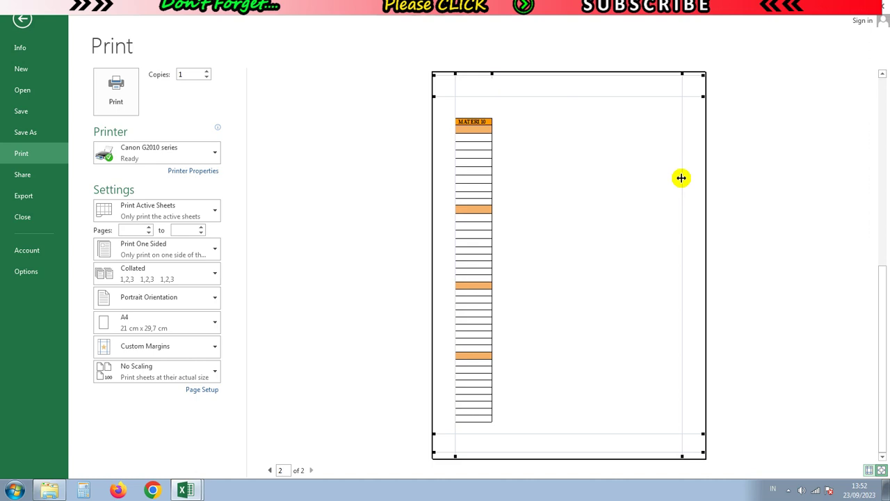
drag(681, 178, 696, 176)
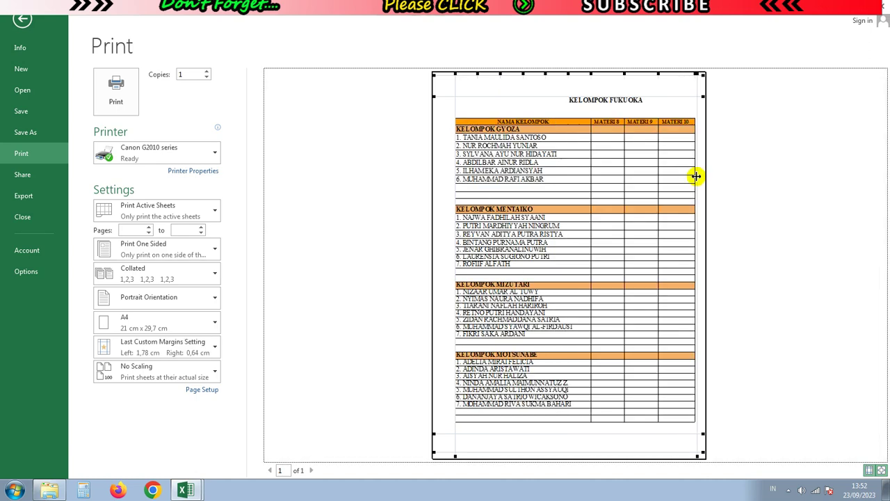
click(276, 471)
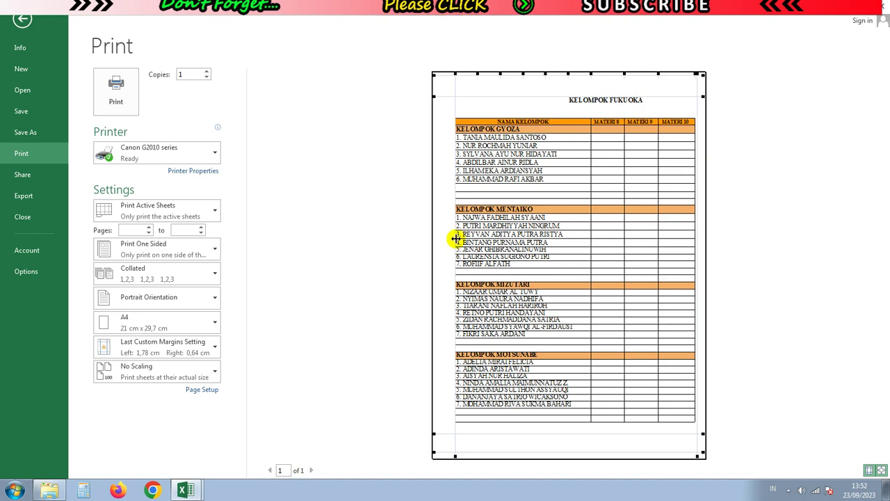
drag(455, 239, 447, 242)
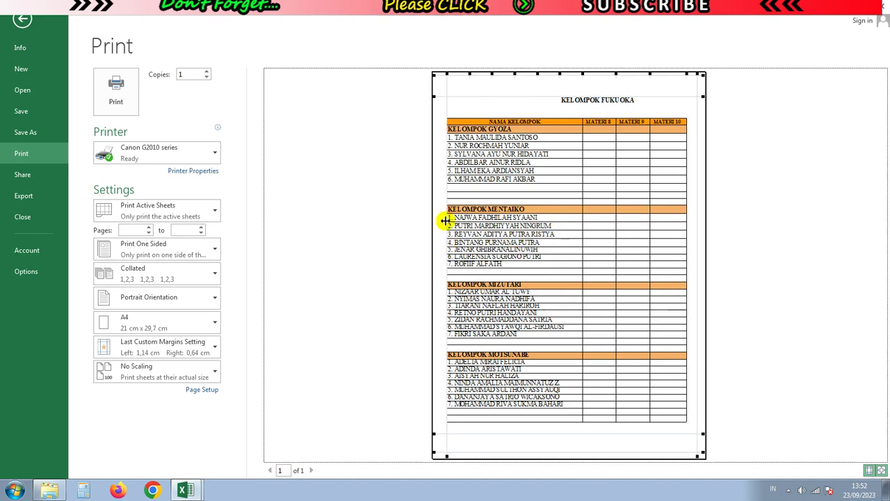
drag(445, 219, 447, 219)
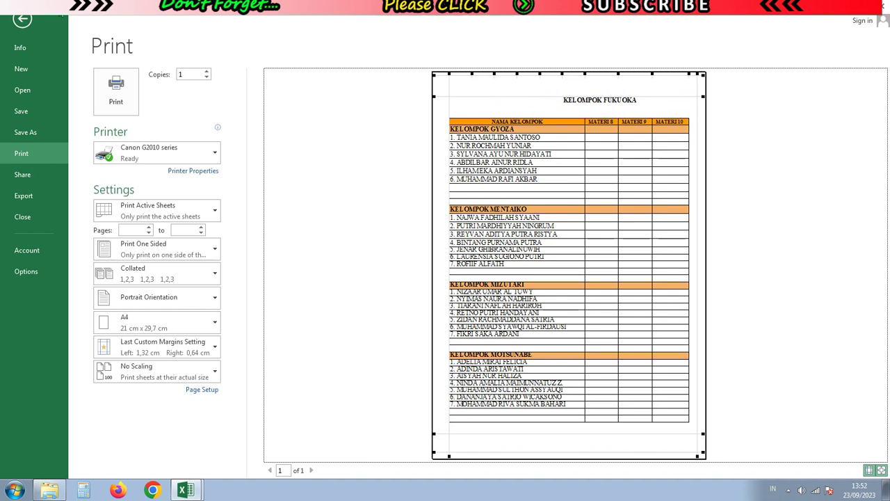
Merge and center the KELOMPOK FUKUOKA title row from column G across the MATERI columns.
click(25, 23)
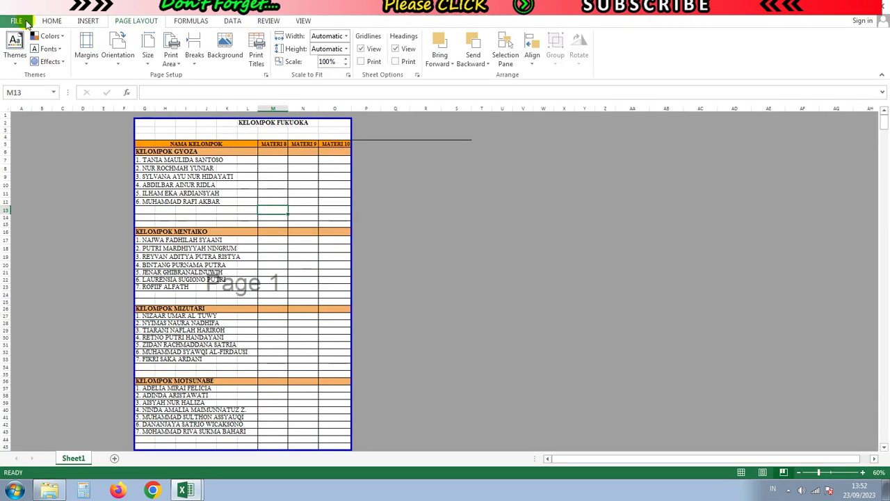
click(149, 124)
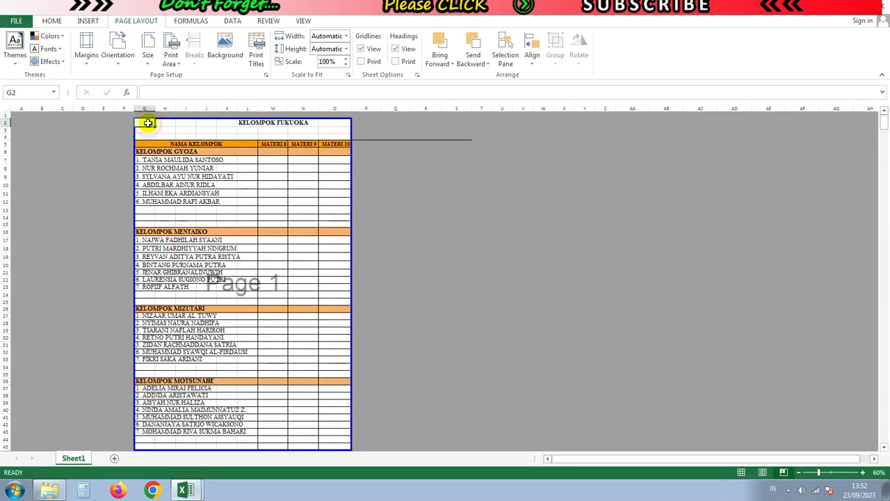
drag(148, 124, 340, 123)
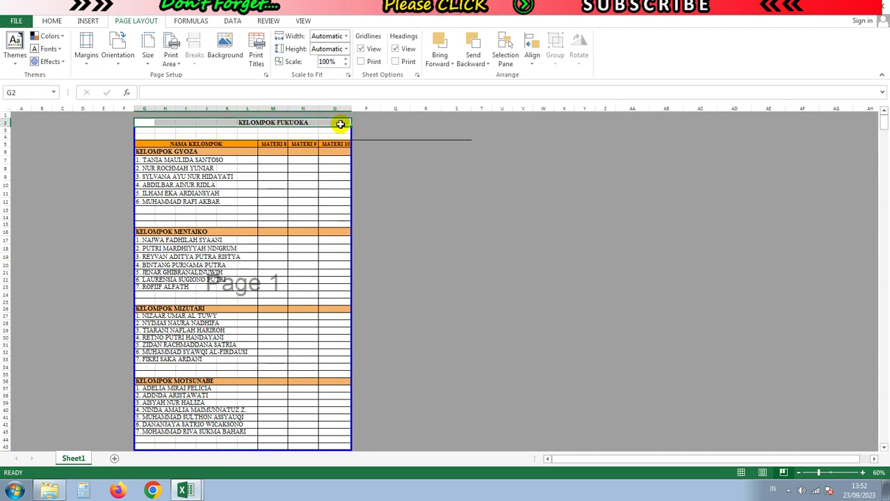
click(62, 23)
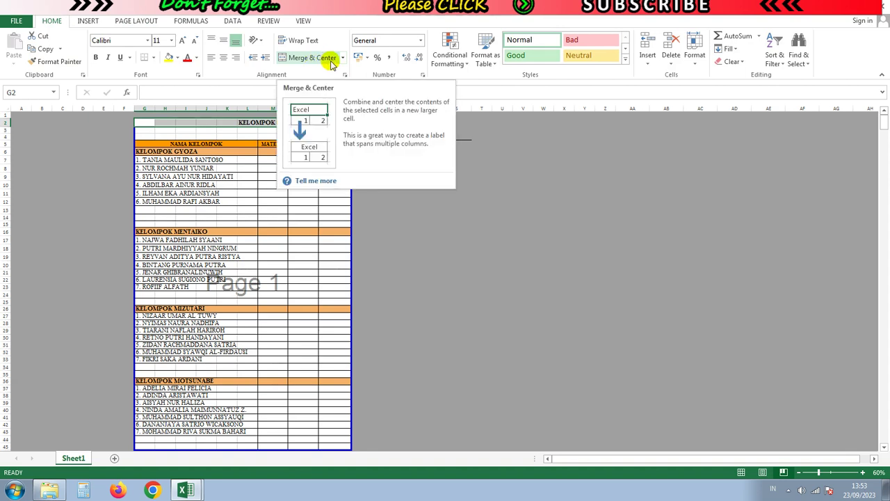
click(327, 60)
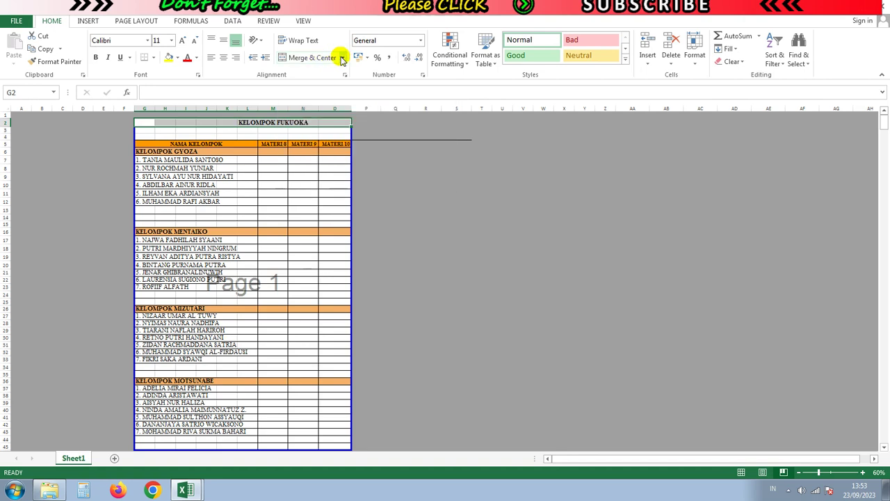
click(342, 57)
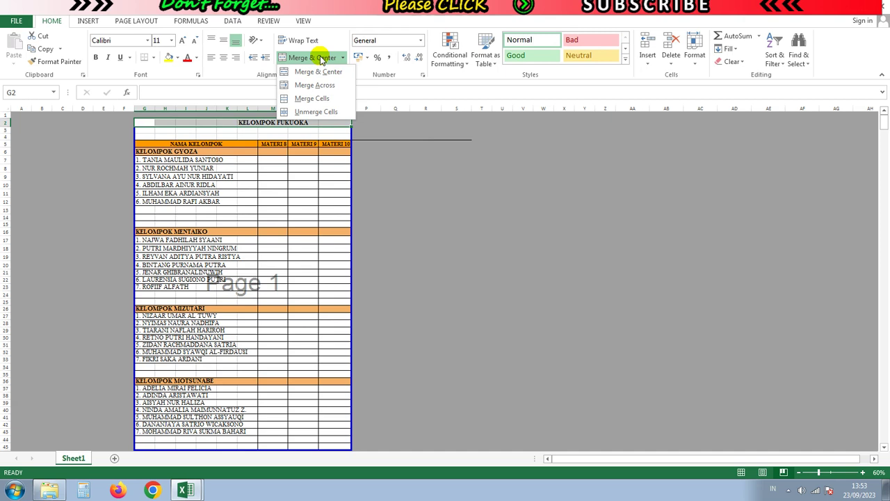
click(320, 60)
click(321, 59)
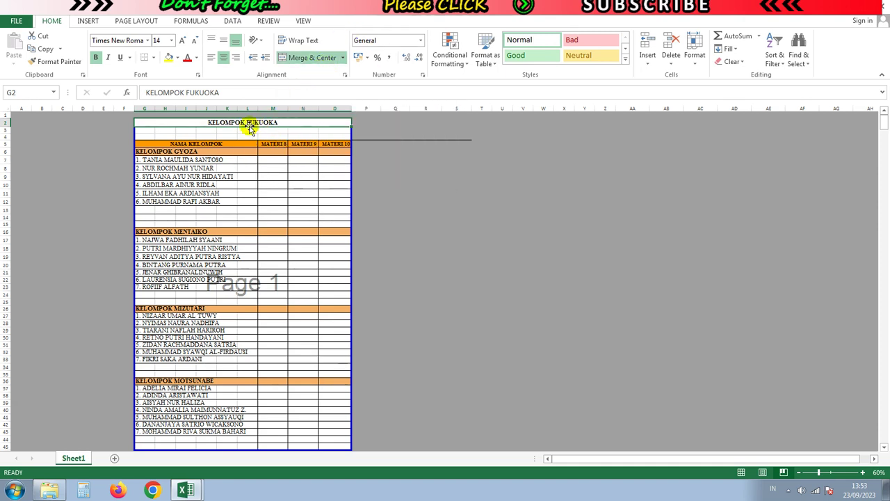
click(309, 177)
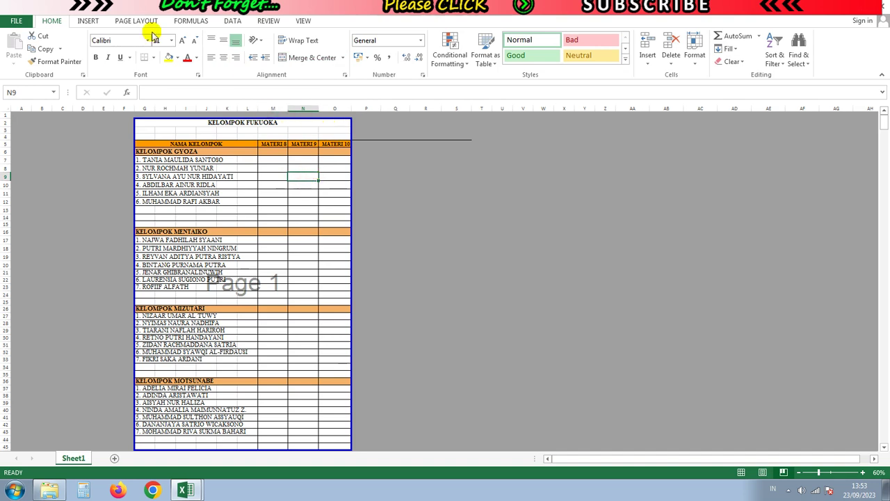
Print the one-page KELOMPOK FUKUOKA sheet from the print preview.
click(16, 23)
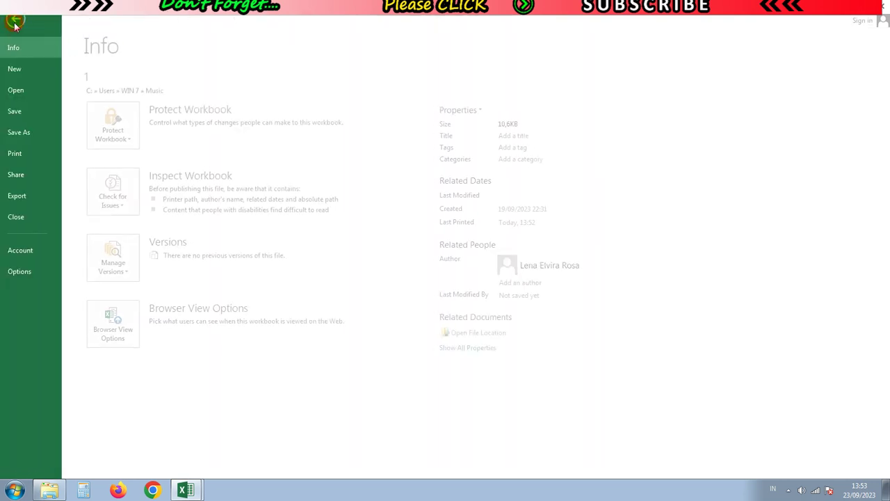
click(28, 161)
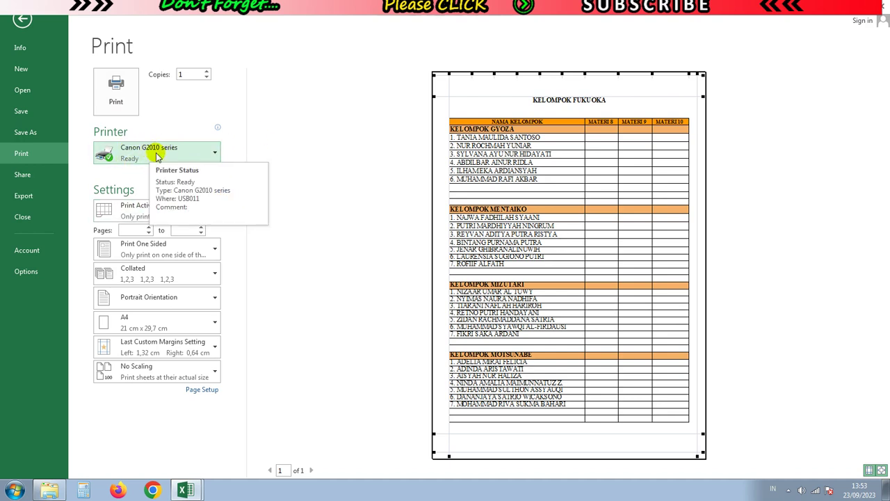
click(117, 101)
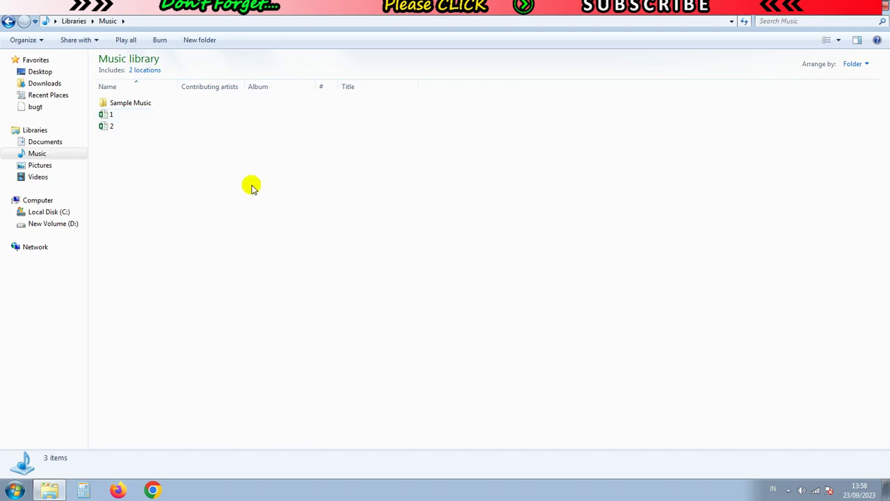
Open workbook 2 from the Music library to bring up the KELOMPOK OSAKA sheet.
click(124, 130)
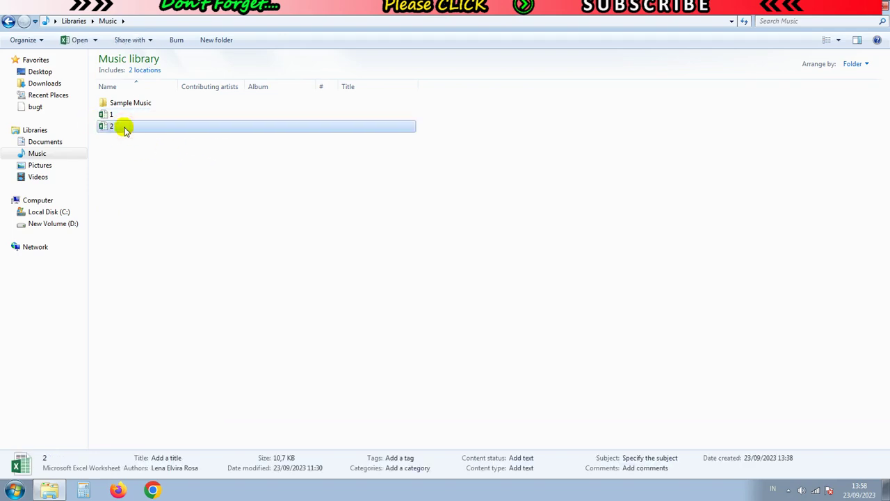
double_click(125, 130)
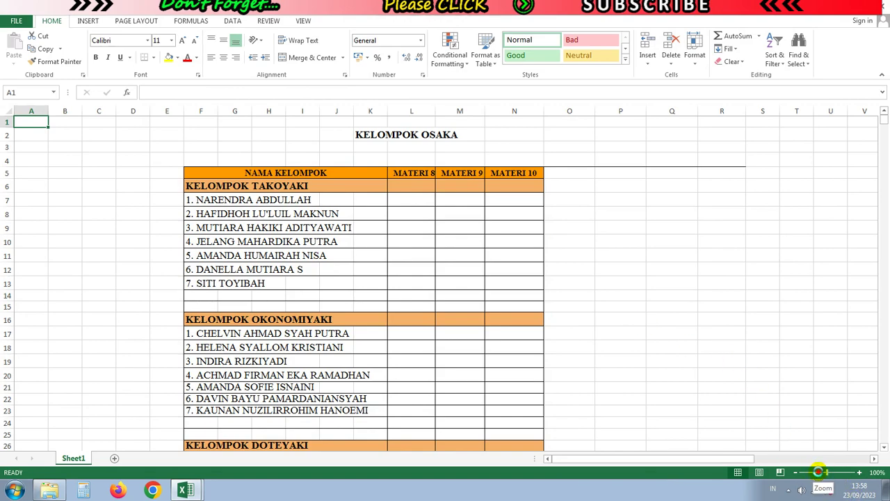
Select the OSAKA table F2:N44 and set it as the print area.
click(819, 472)
scroll(605, 326, down, 1)
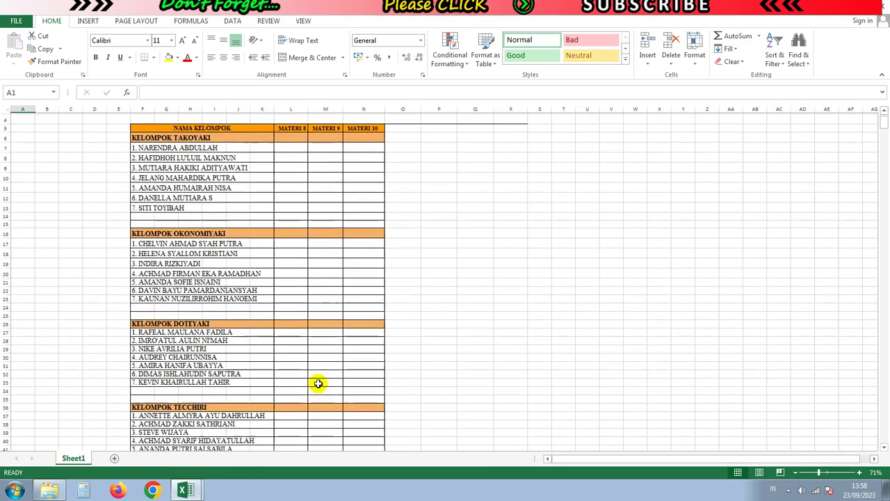
click(812, 473)
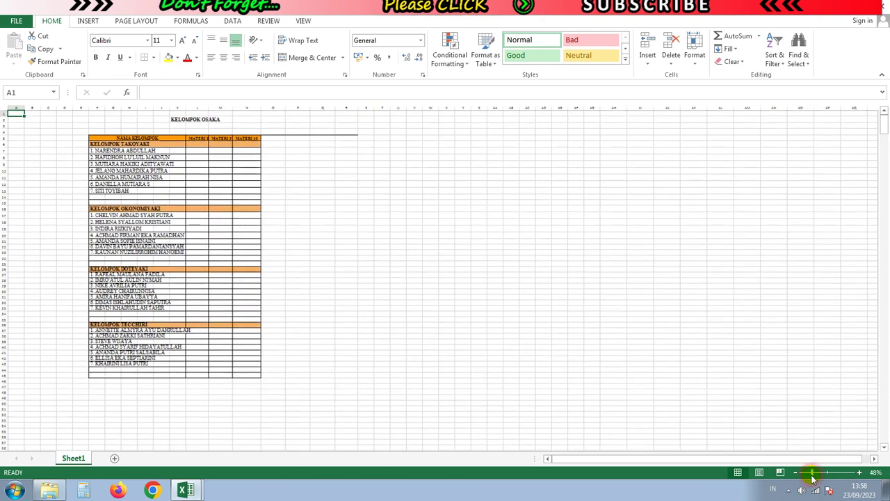
click(98, 120)
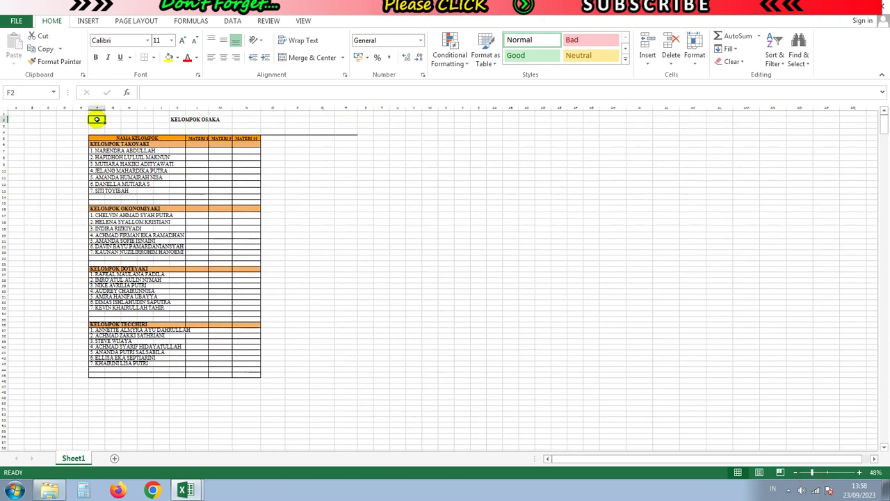
drag(97, 120, 251, 374)
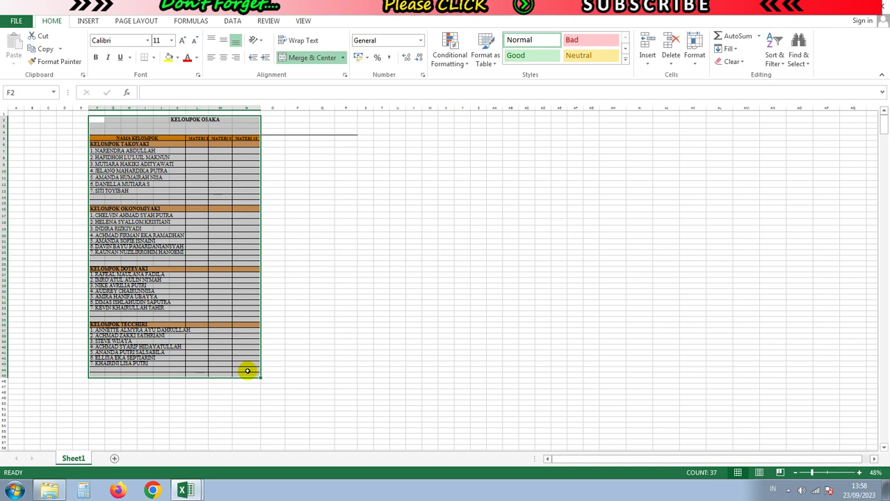
click(143, 23)
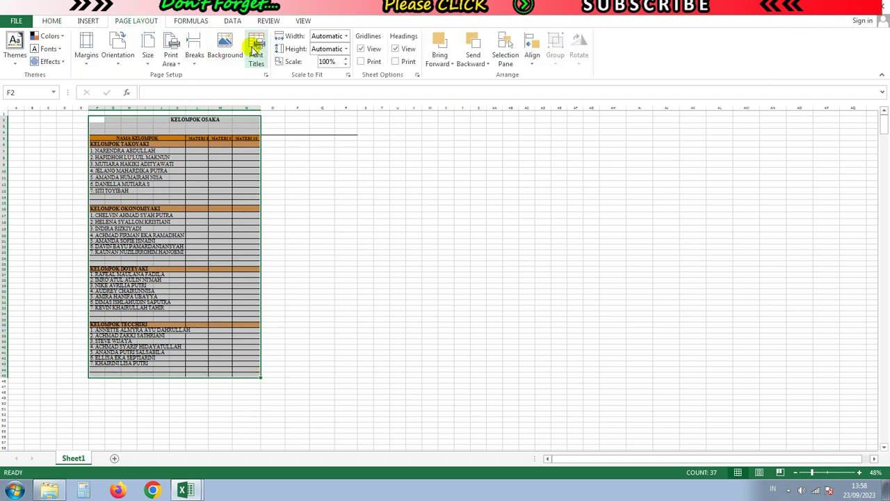
click(172, 56)
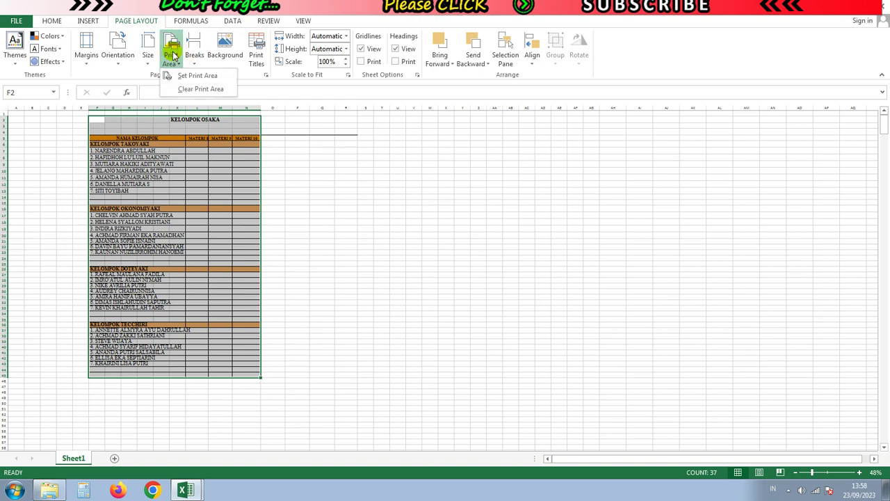
click(209, 76)
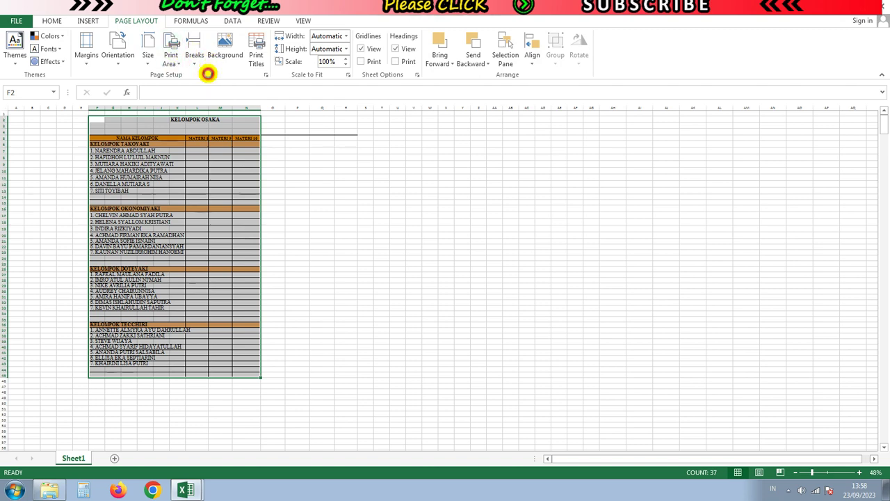
click(242, 193)
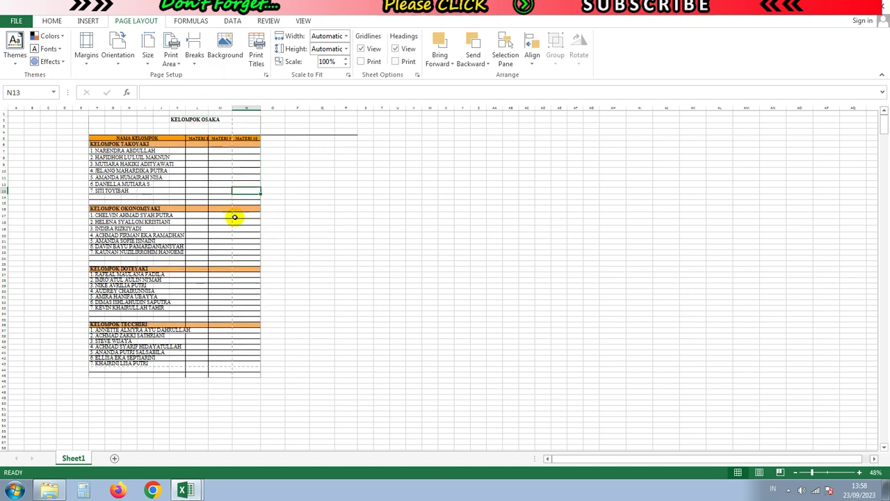
Switch the OSAKA sheet to Page Break Preview and set the paper size to A4.
click(780, 472)
scroll(271, 263, down, 1)
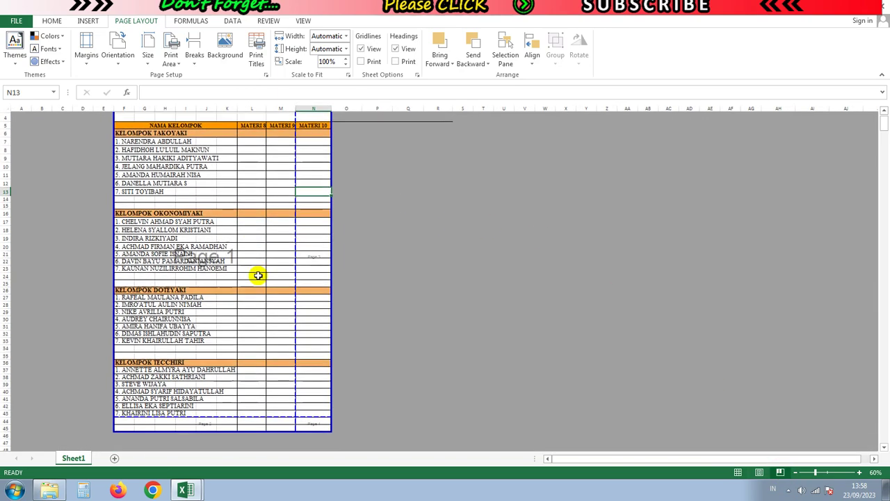
scroll(257, 282, up, 1)
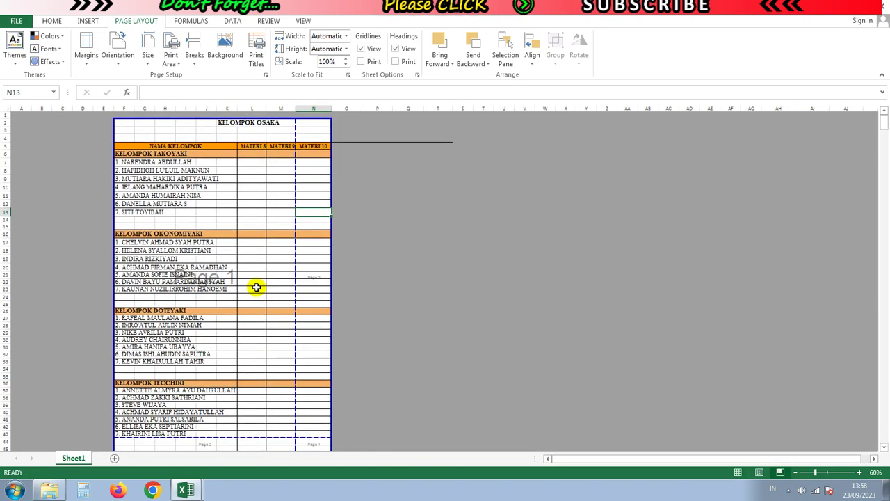
click(126, 59)
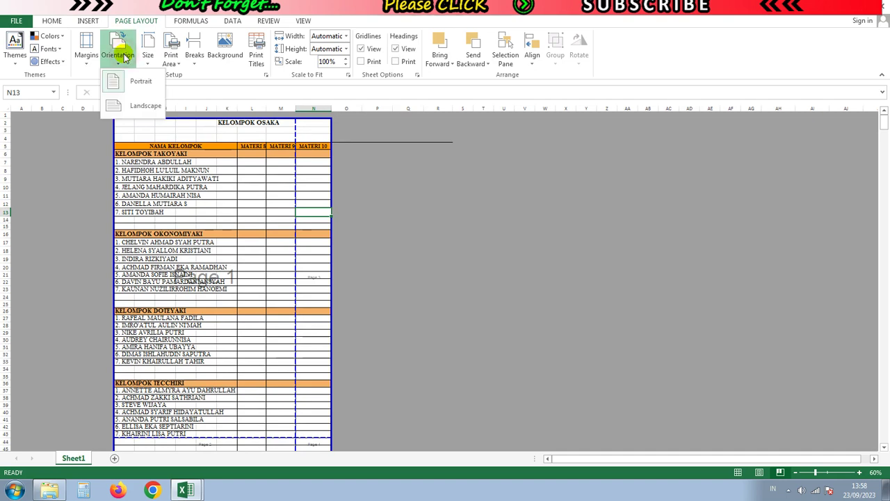
click(132, 110)
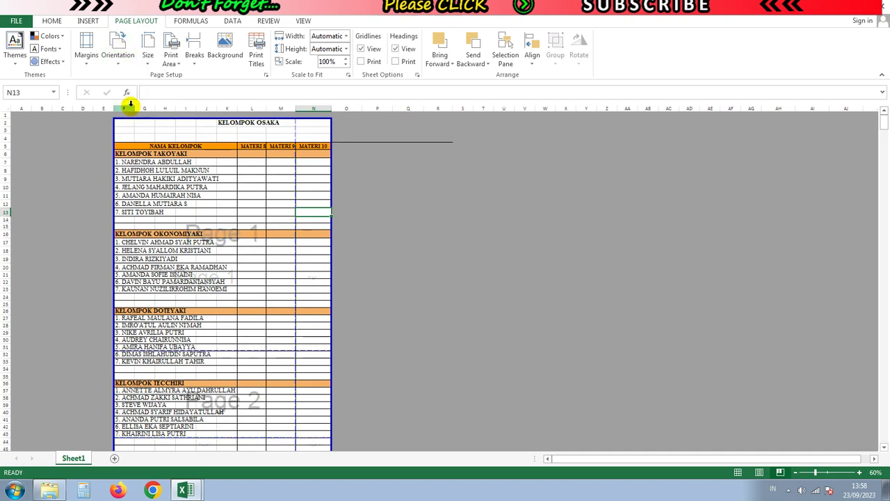
click(149, 55)
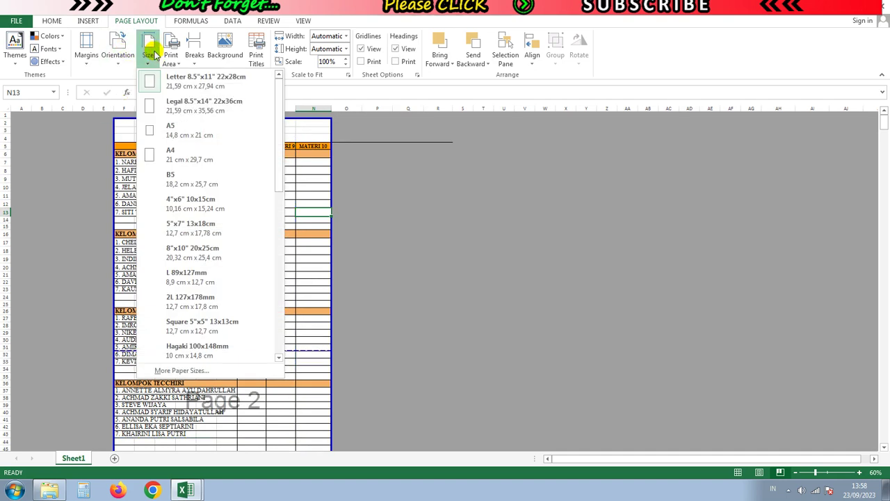
click(187, 159)
Set the orientation back to Portrait and drag the column N page break to the table edge.
scroll(258, 278, down, 1)
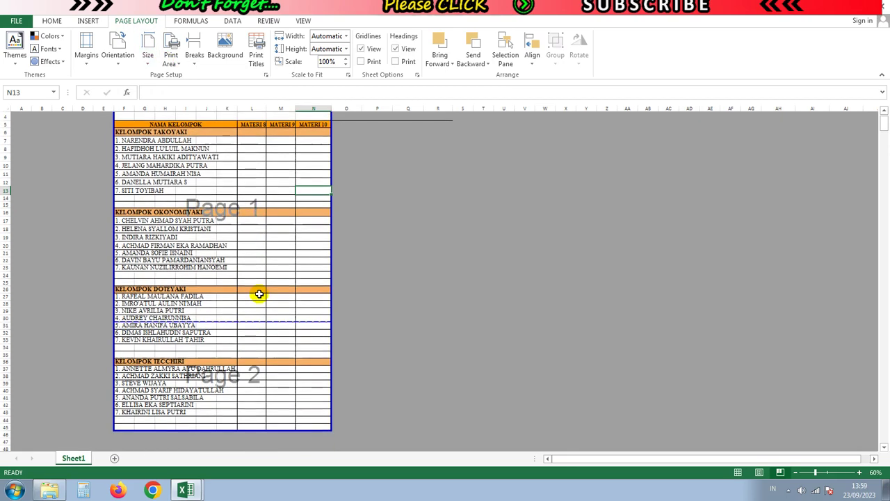
scroll(258, 292, down, 1)
scroll(259, 294, up, 2)
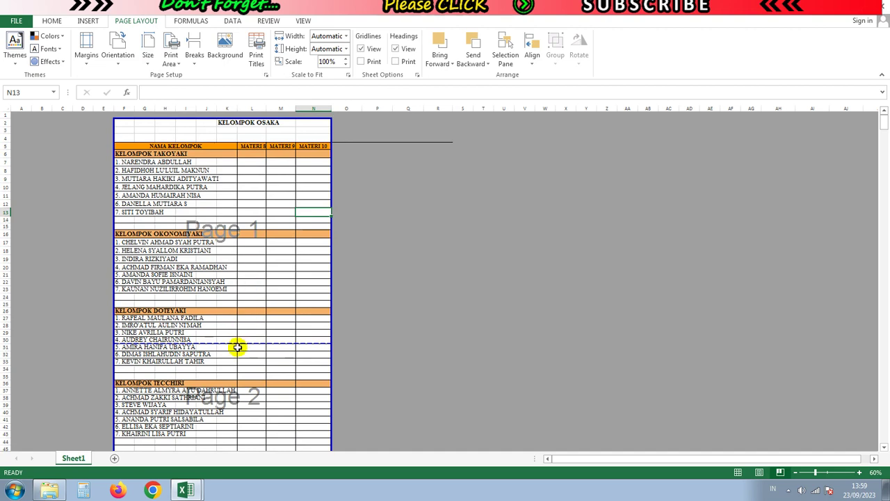
scroll(270, 313, down, 3)
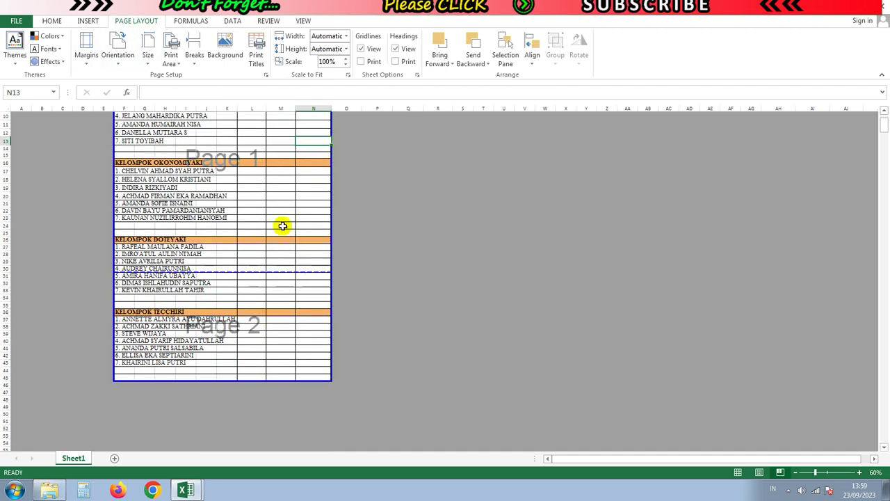
click(117, 47)
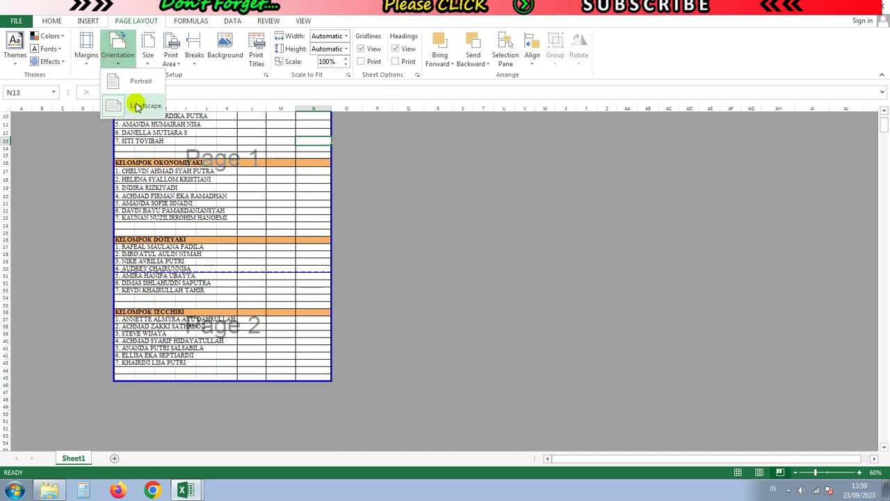
click(147, 80)
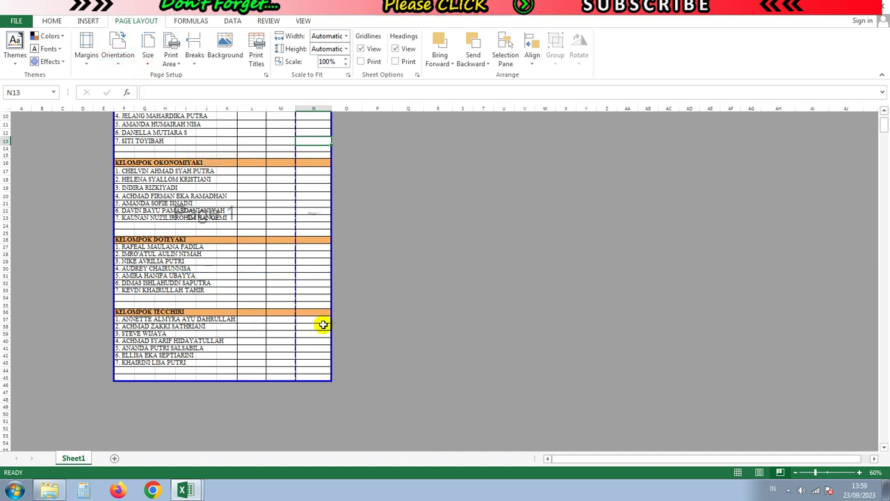
scroll(323, 321, up, 1)
scroll(323, 321, up, 2)
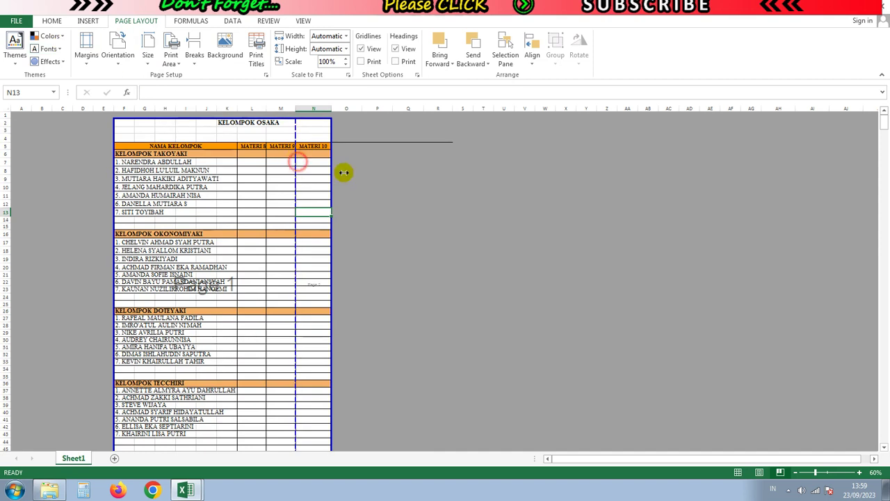
drag(298, 161, 343, 172)
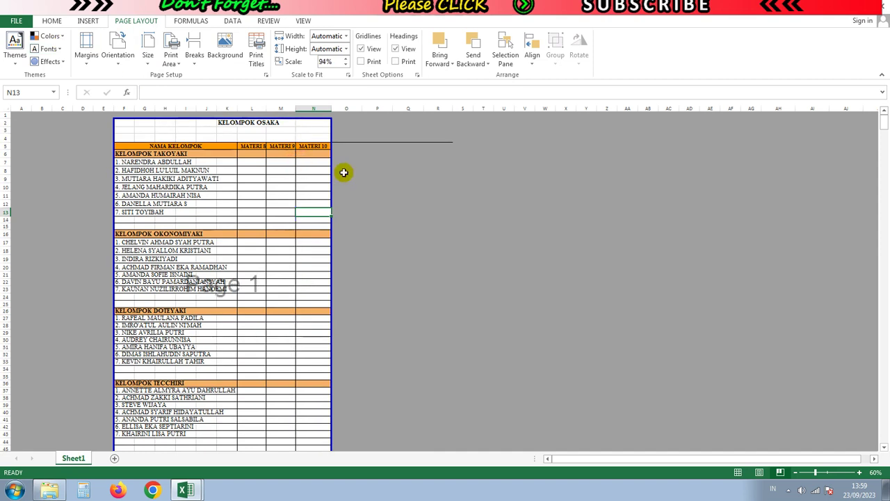
click(325, 61)
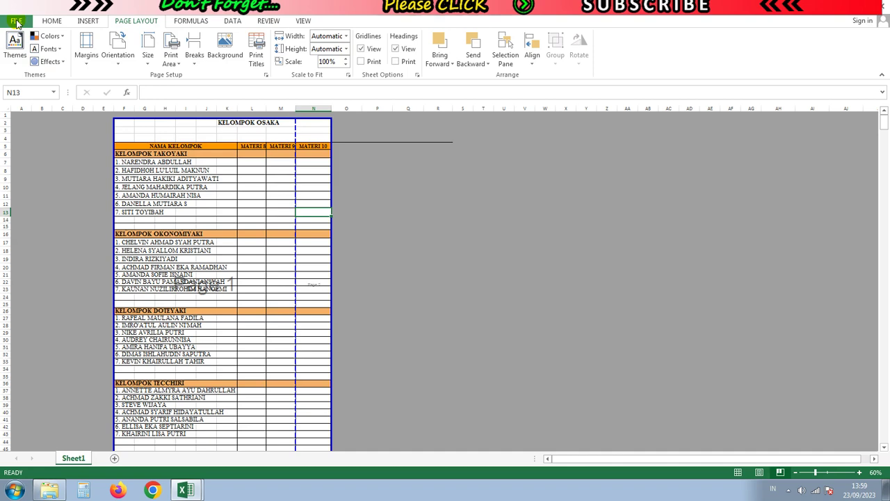
Set custom margins (left 1,27 cm, right 0,41 cm) so the OSAKA table through MATERI 10 fits on 1 page.
click(17, 22)
click(21, 153)
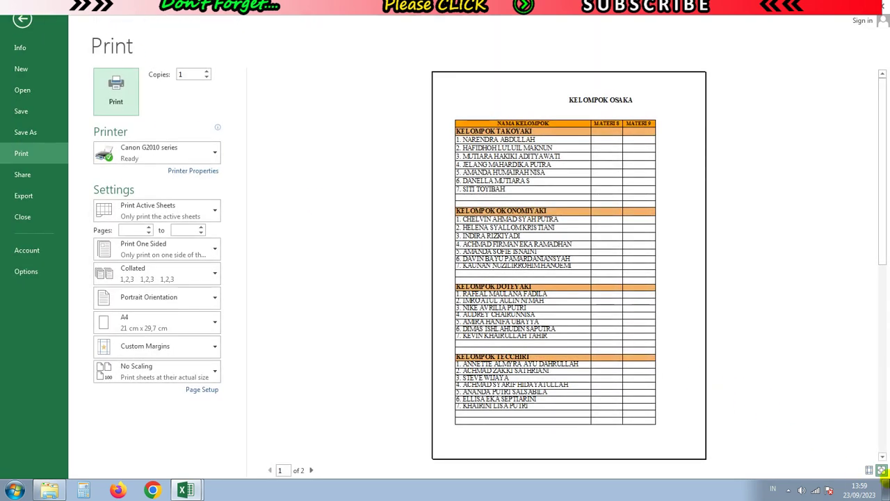
click(871, 471)
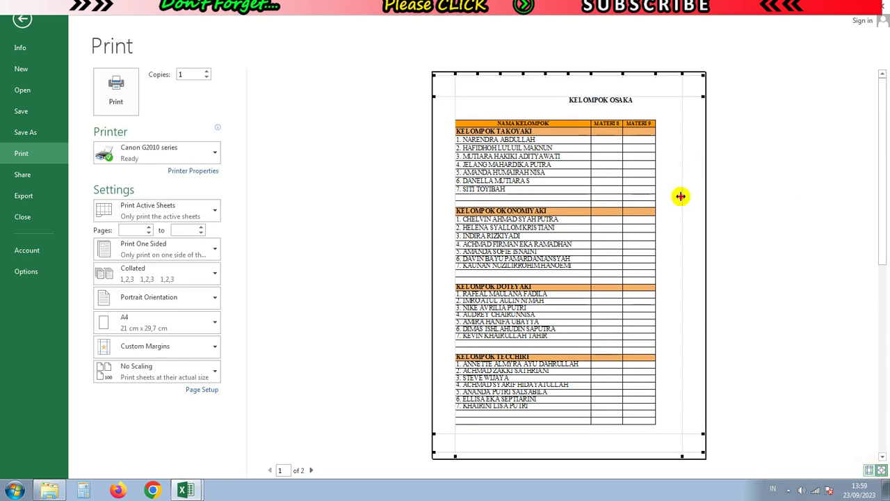
drag(681, 196, 698, 201)
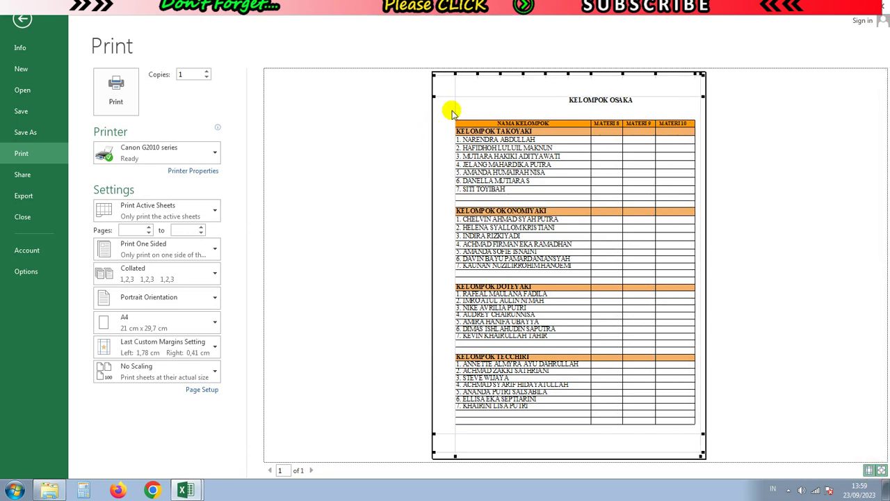
drag(454, 109, 444, 116)
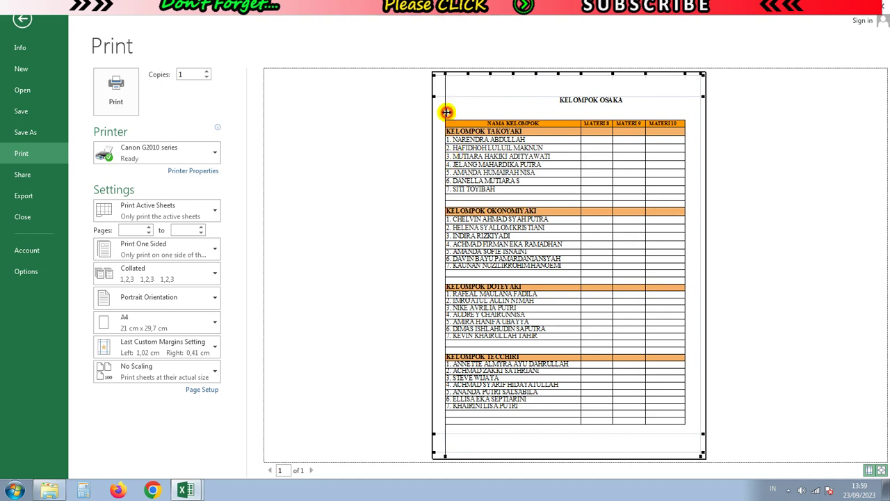
drag(447, 112, 450, 114)
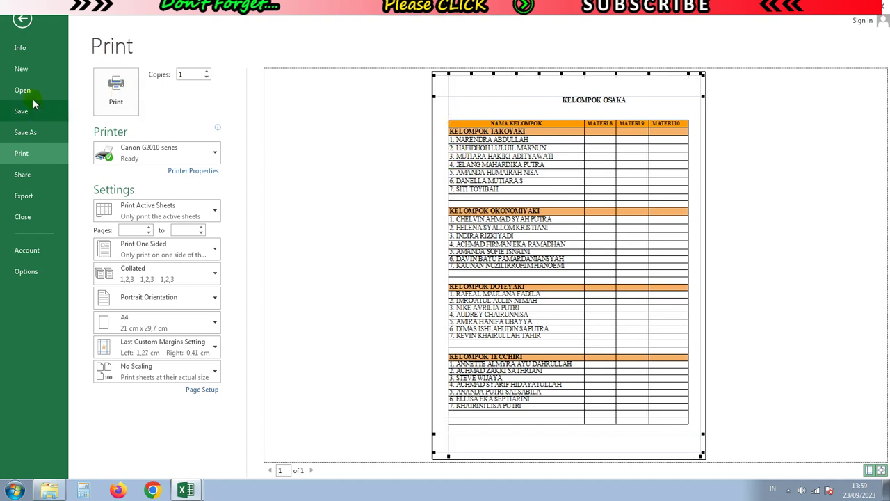
click(22, 19)
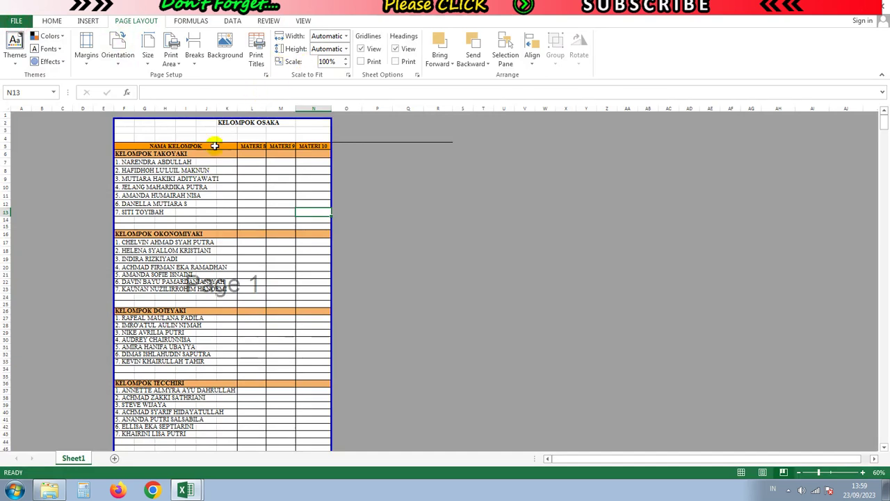
Merge and centre the KELOMPOK OSAKA title across cells F2 to N2.
drag(118, 122, 317, 122)
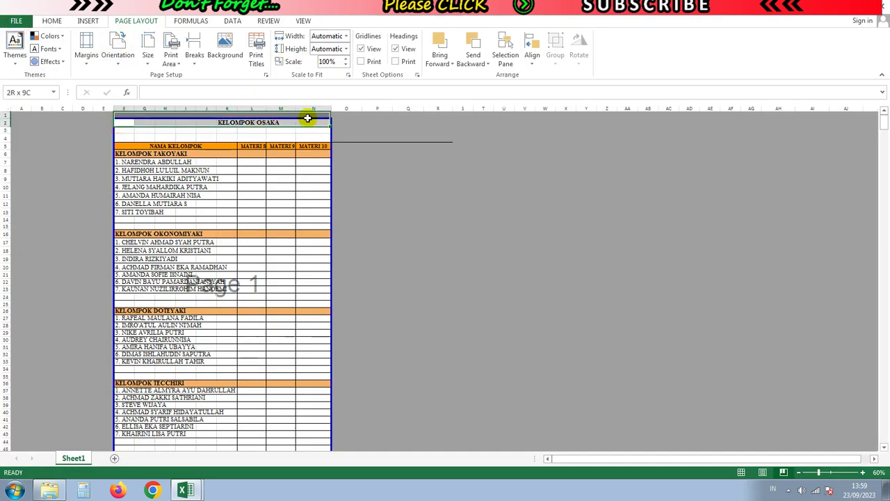
click(53, 21)
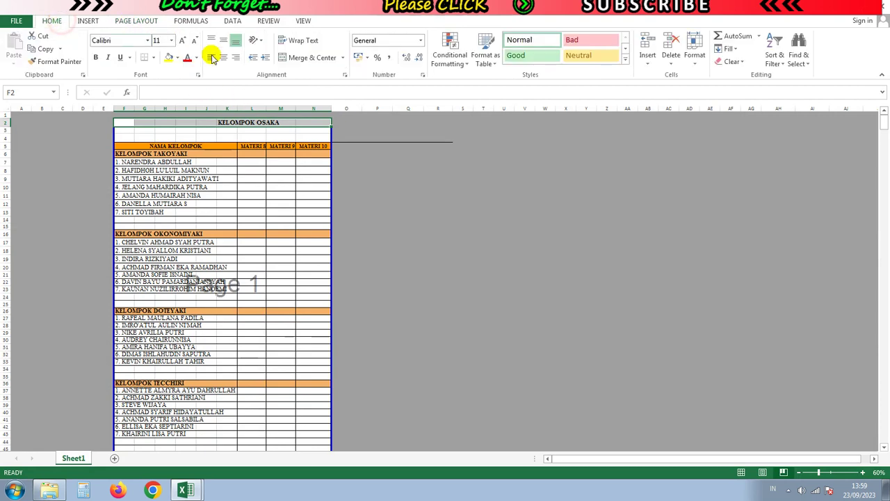
click(330, 61)
click(367, 228)
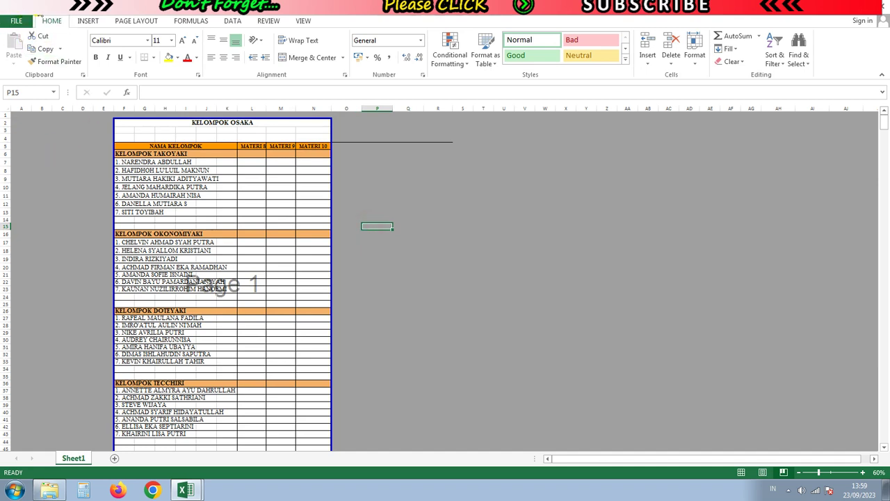
click(17, 21)
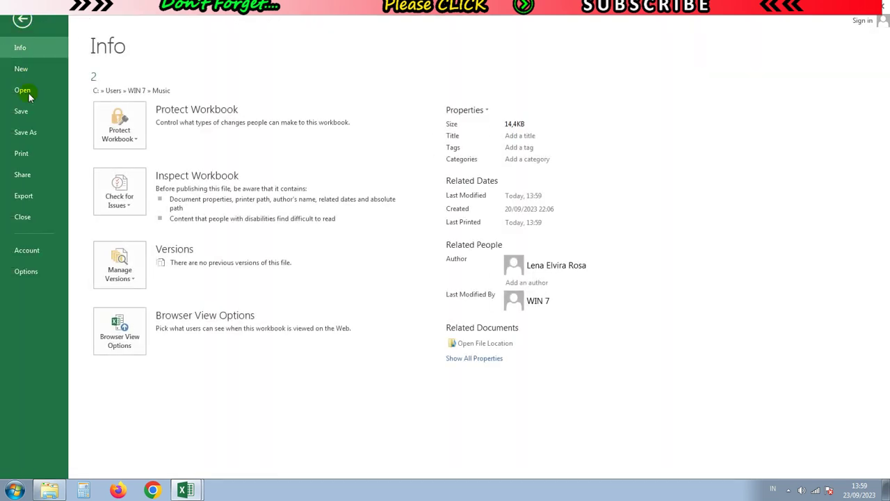
Show the Print preview with the whole KELOMPOK OSAKA table and centred title on one A4 portrait page.
click(22, 153)
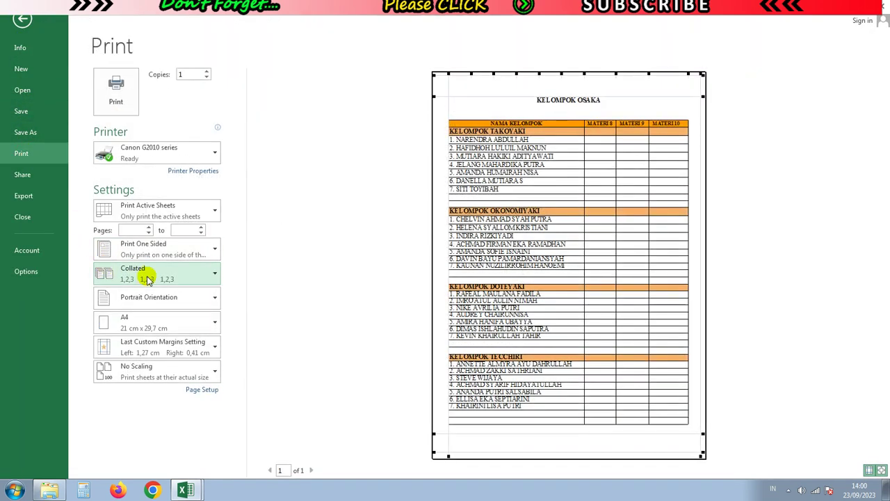